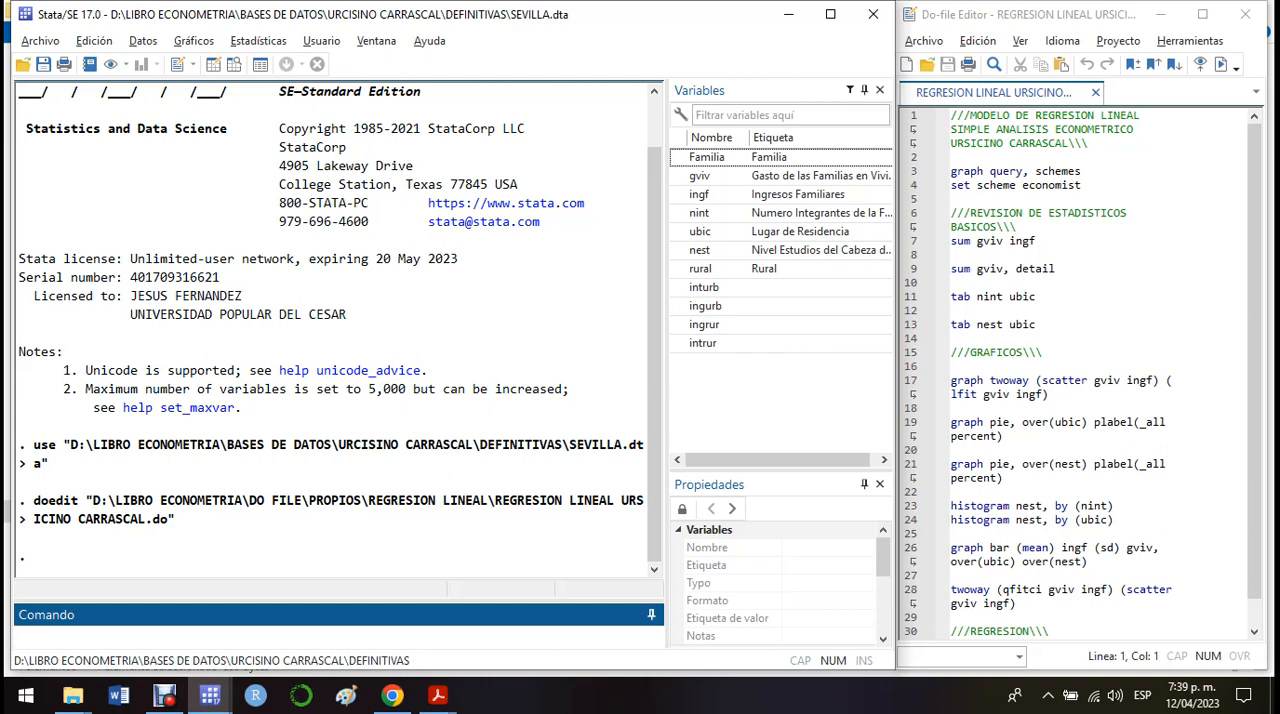
# Step: Run the do-file line listing the available graph schemes, then run the line setting the scheme to economist
pyautogui.click(911, 171)
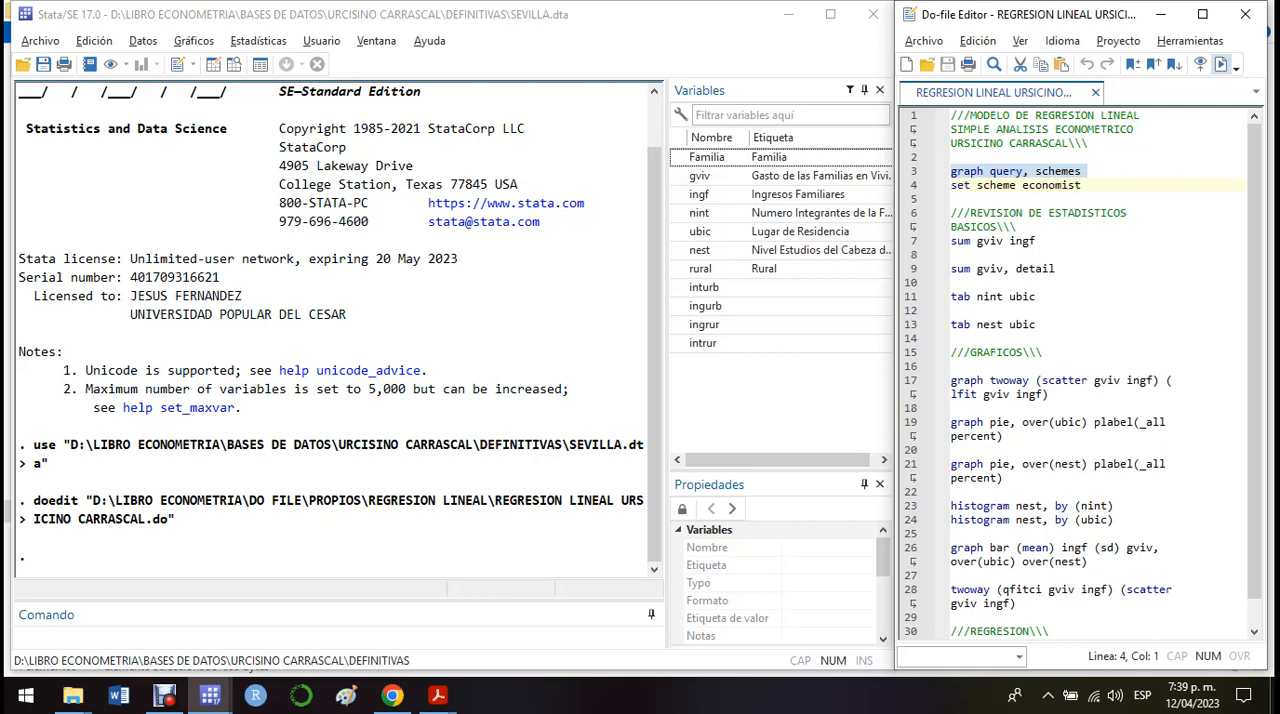
pyautogui.click(1220, 64)
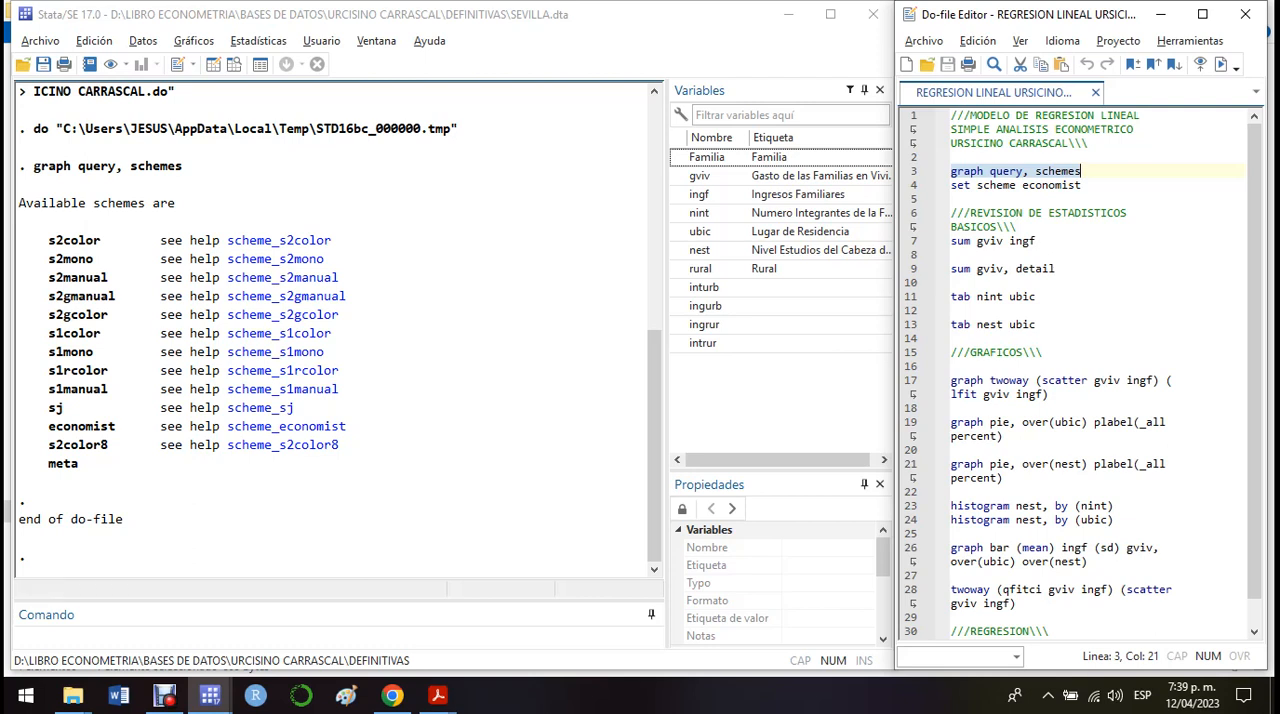
pyautogui.moveTo(347, 427); pyautogui.dragTo(228, 427)
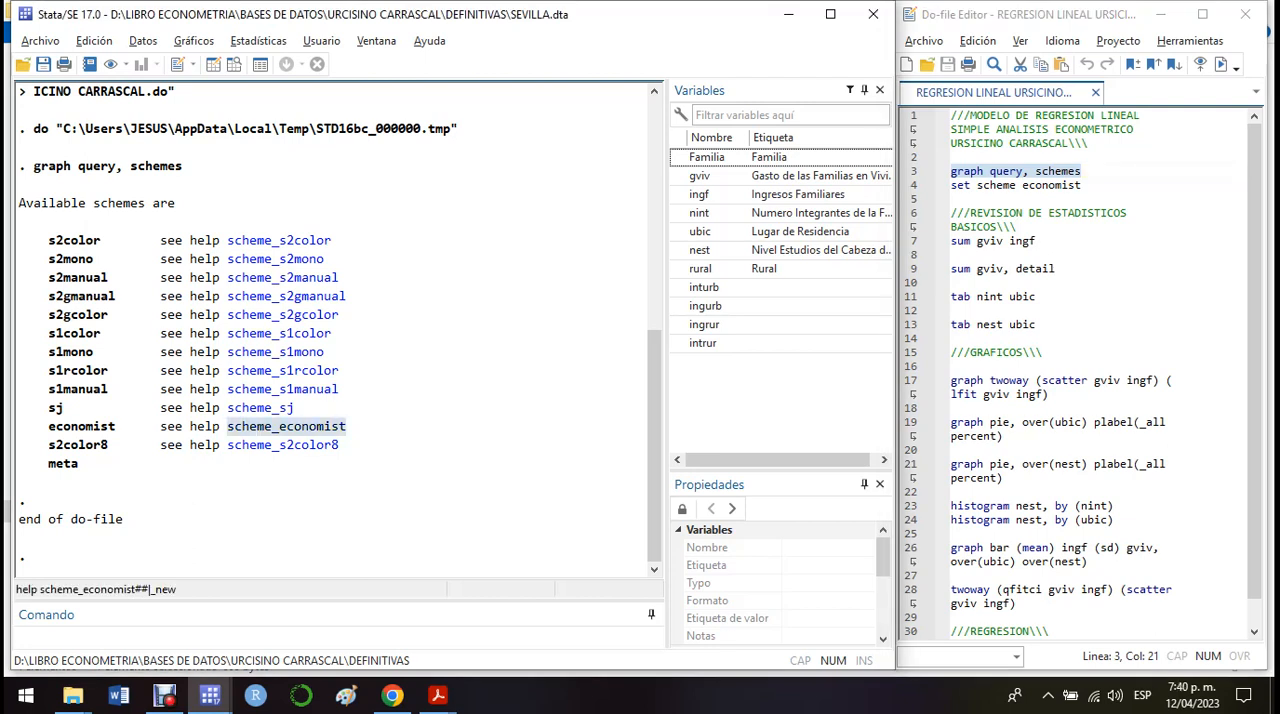
pyautogui.click(412, 436)
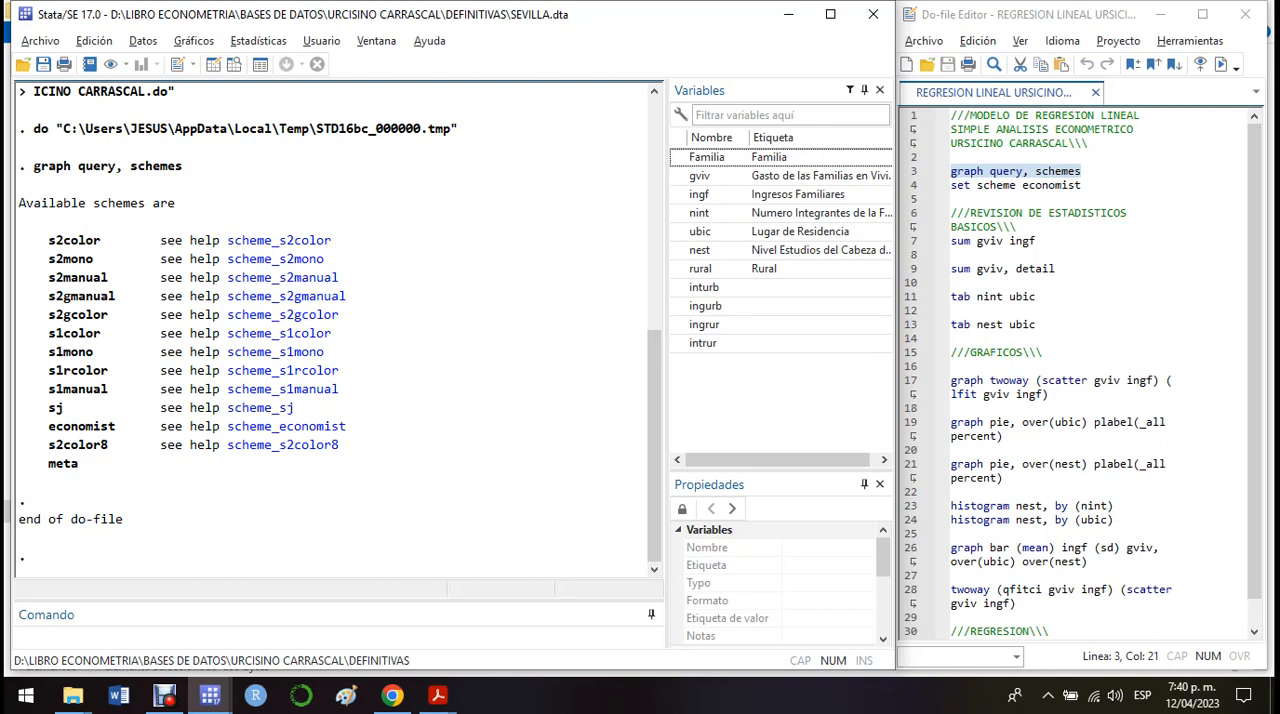
pyautogui.moveTo(951, 185); pyautogui.dragTo(952, 199)
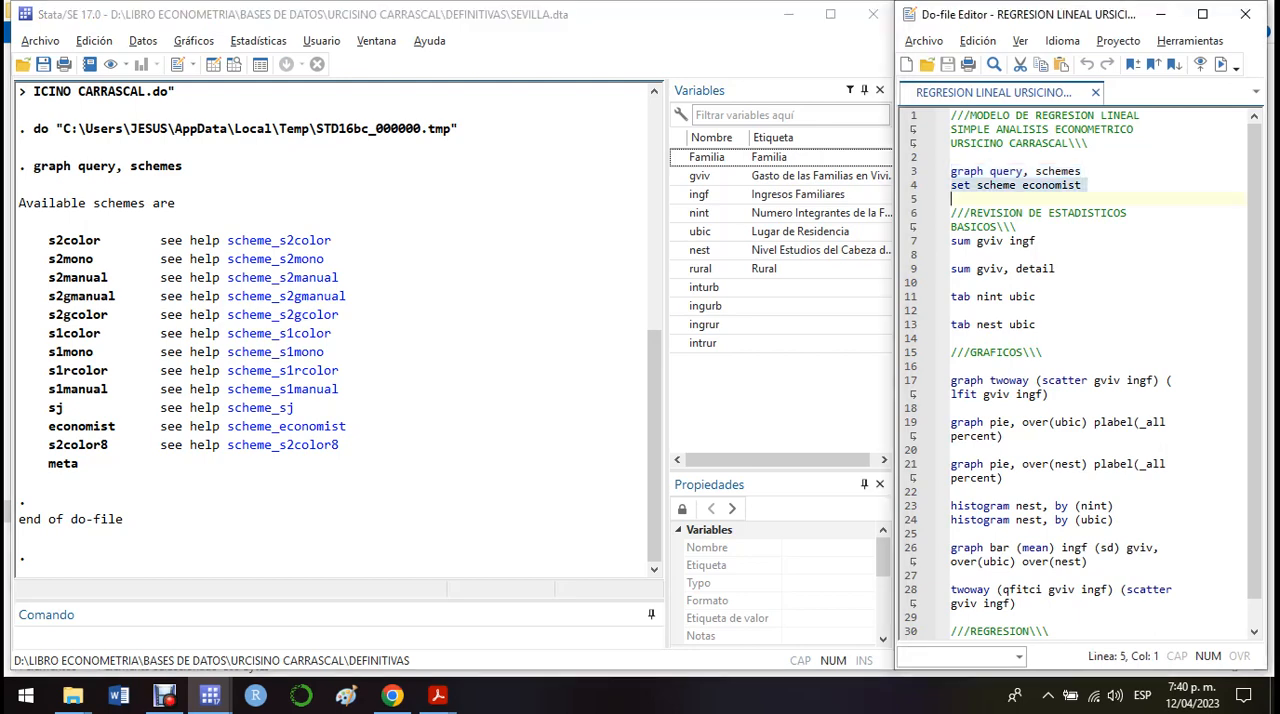
pyautogui.click(1221, 64)
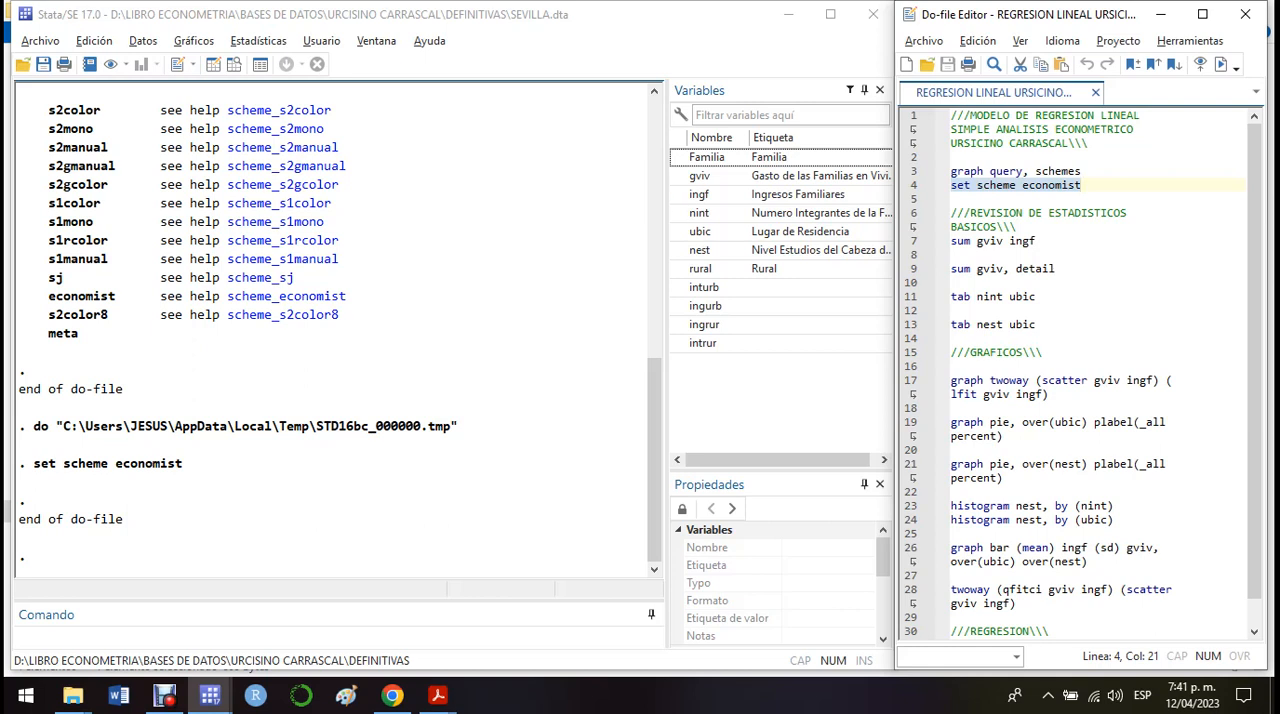
# Step: Run the do-file line "sum gviv ingf" to summarize housing expenditure and family income
pyautogui.click(911, 241)
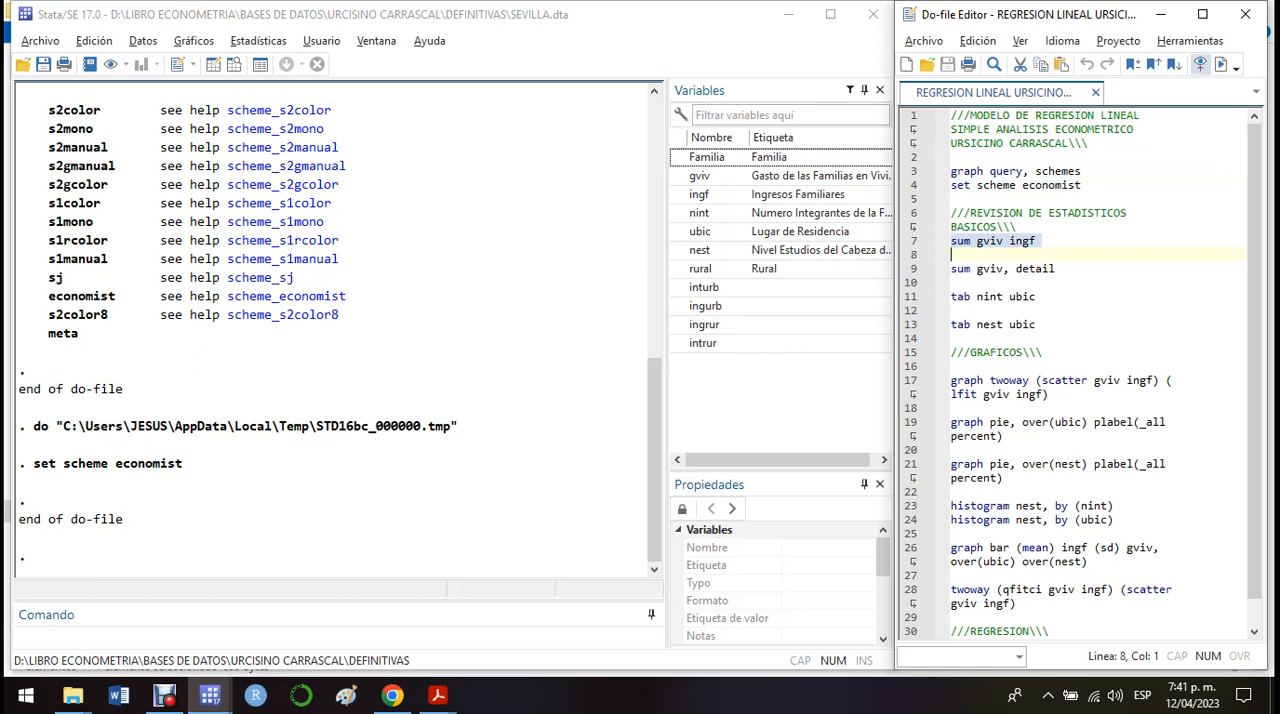
pyautogui.click(1221, 65)
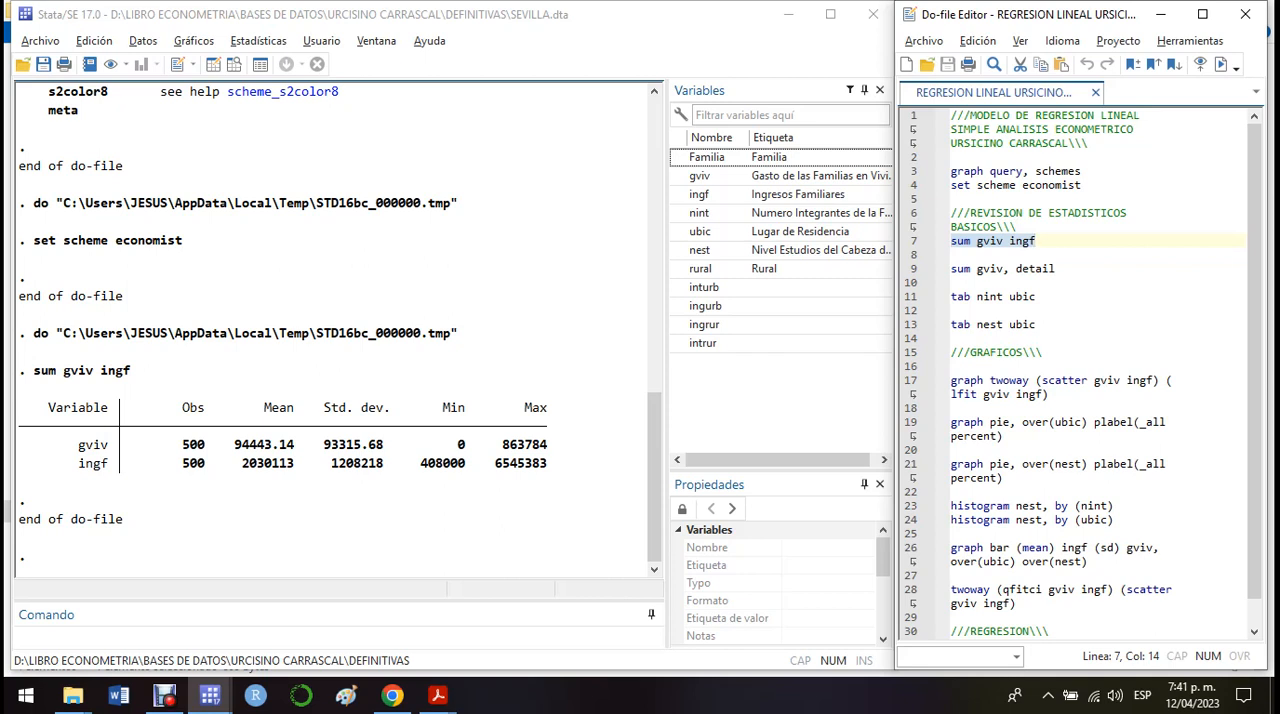
# Step: Examine the mean, standard deviation, minimum and maximum of gviv and ingf in the summary table
pyautogui.moveTo(234, 444); pyautogui.dragTo(294, 444)
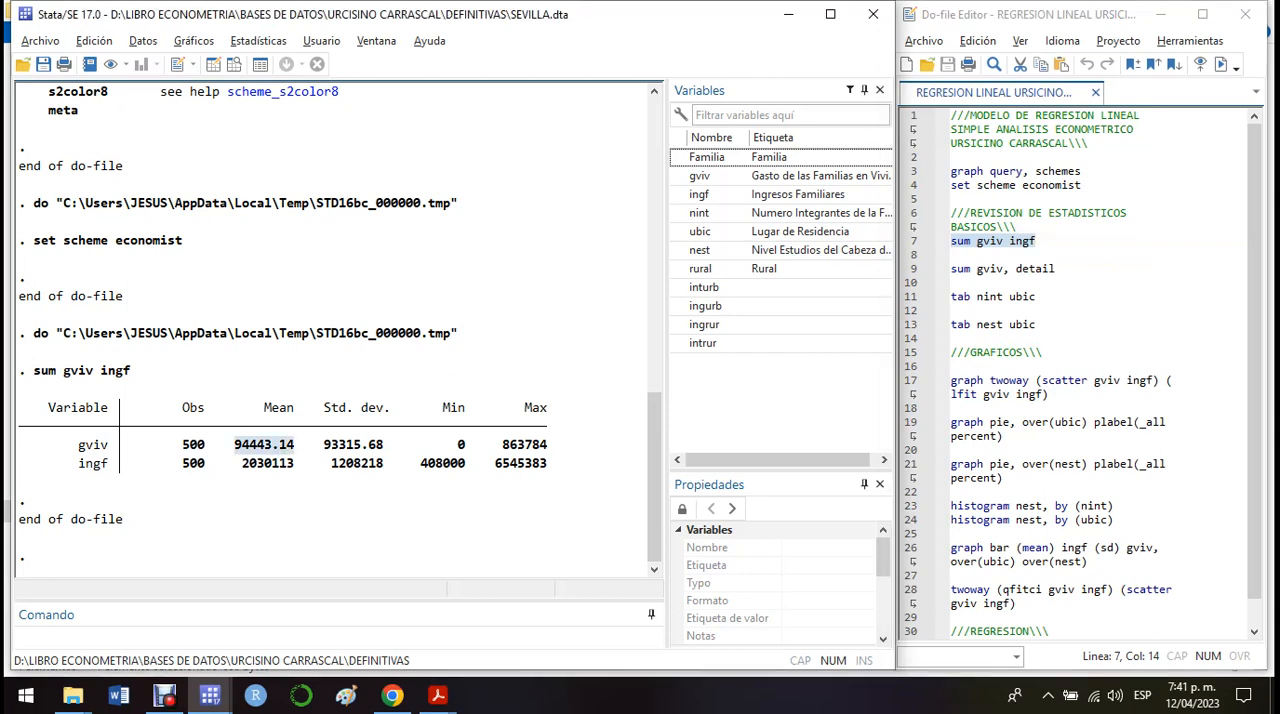
pyautogui.click(294, 446)
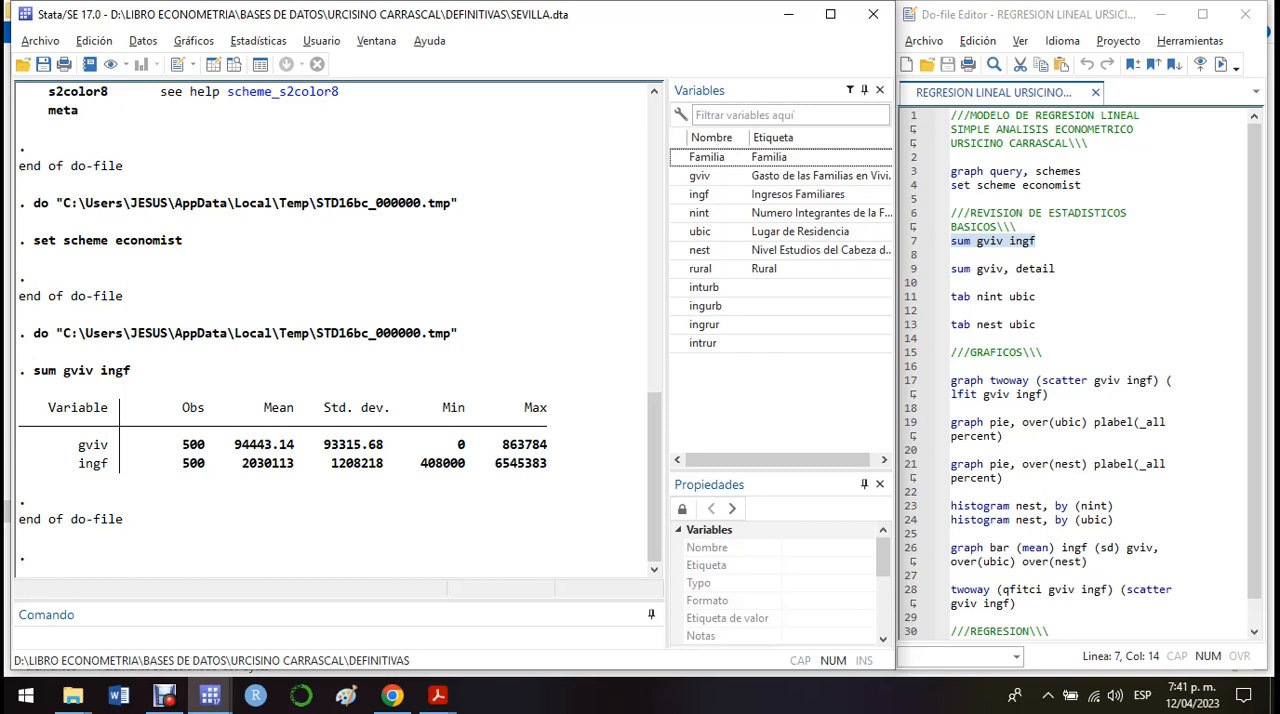
pyautogui.moveTo(324, 444); pyautogui.dragTo(383, 444)
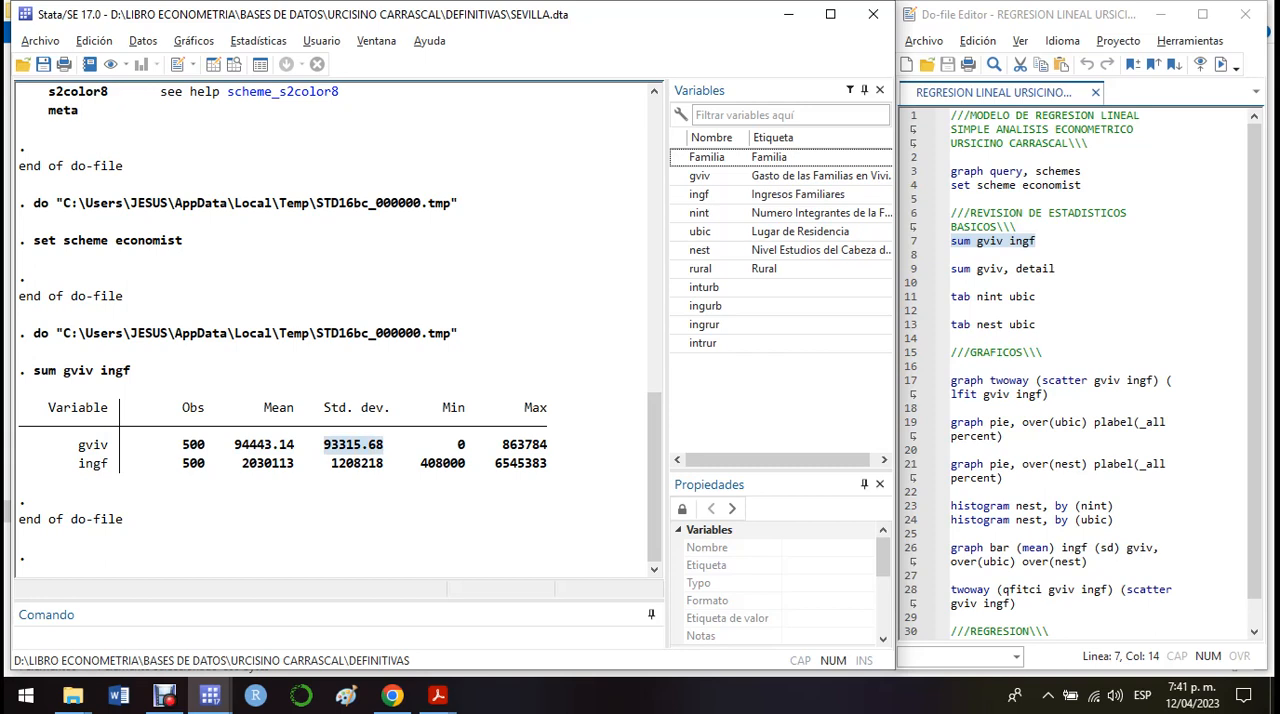
pyautogui.moveTo(502, 444); pyautogui.dragTo(547, 444)
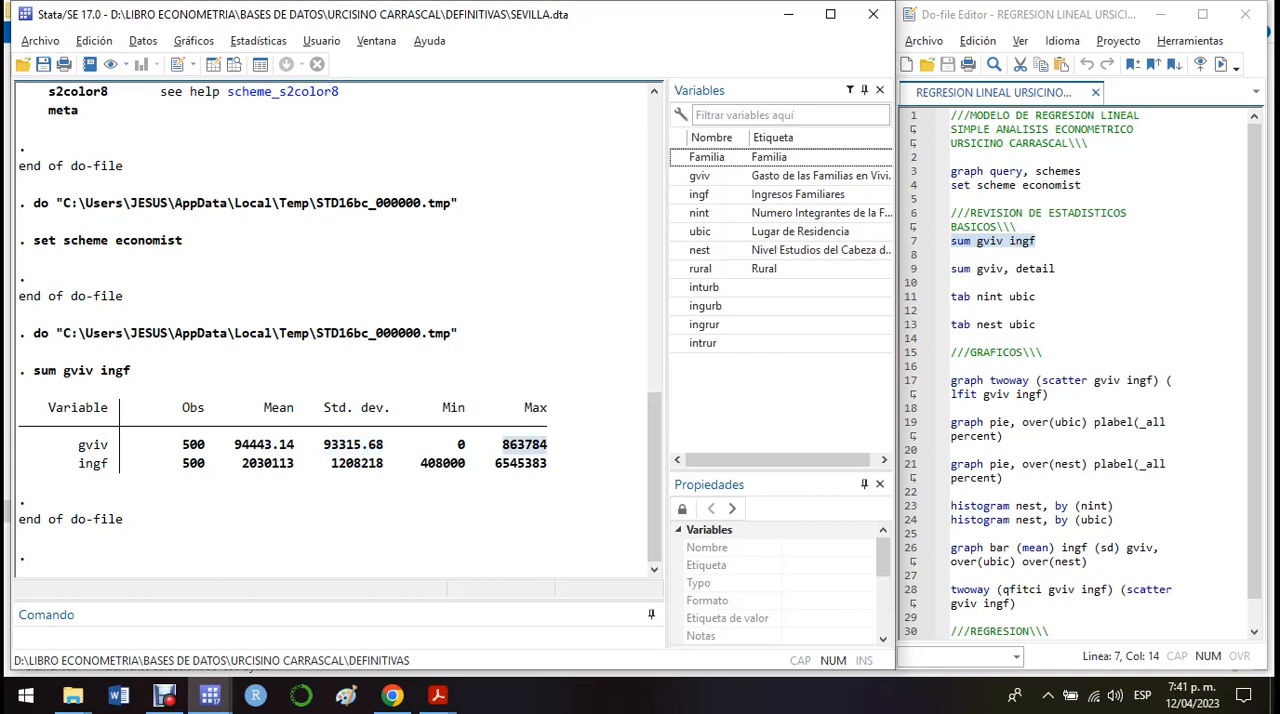
pyautogui.moveTo(458, 445); pyautogui.dragTo(471, 445)
pyautogui.click(470, 445)
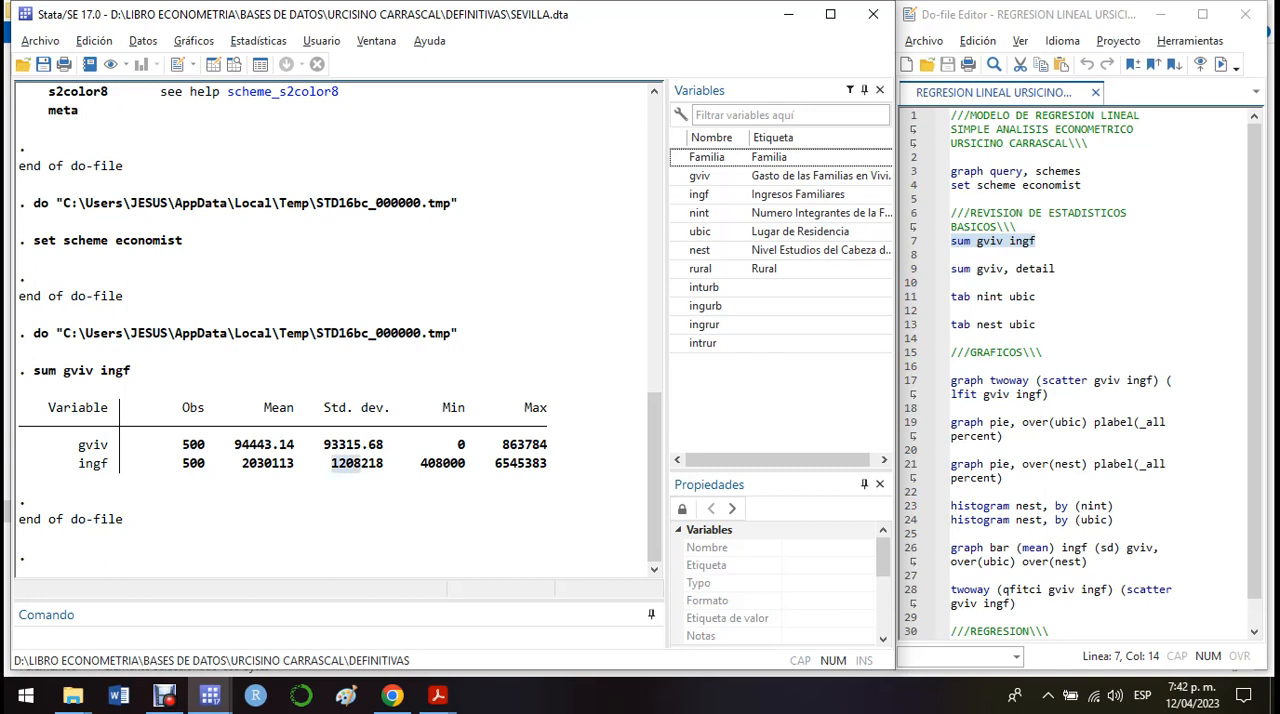
pyautogui.moveTo(331, 464); pyautogui.dragTo(397, 464)
pyautogui.click(397, 464)
pyautogui.moveTo(548, 464); pyautogui.dragTo(182, 463)
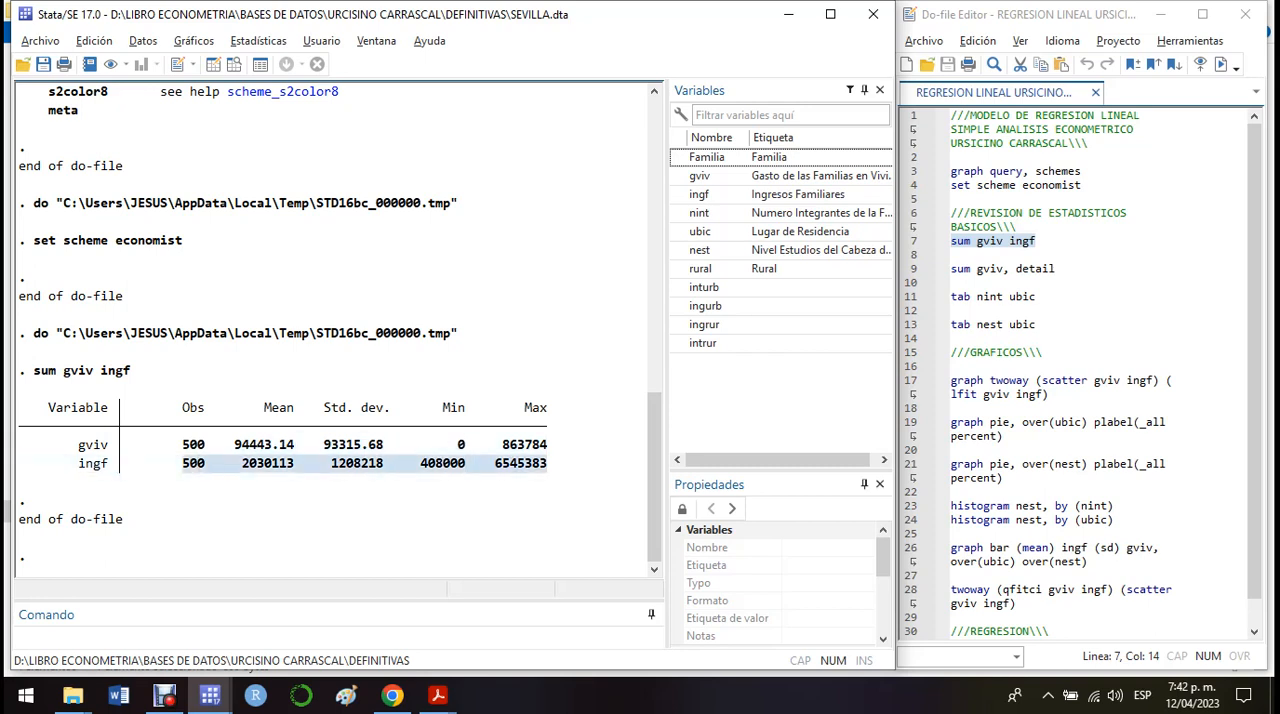
pyautogui.click(182, 463)
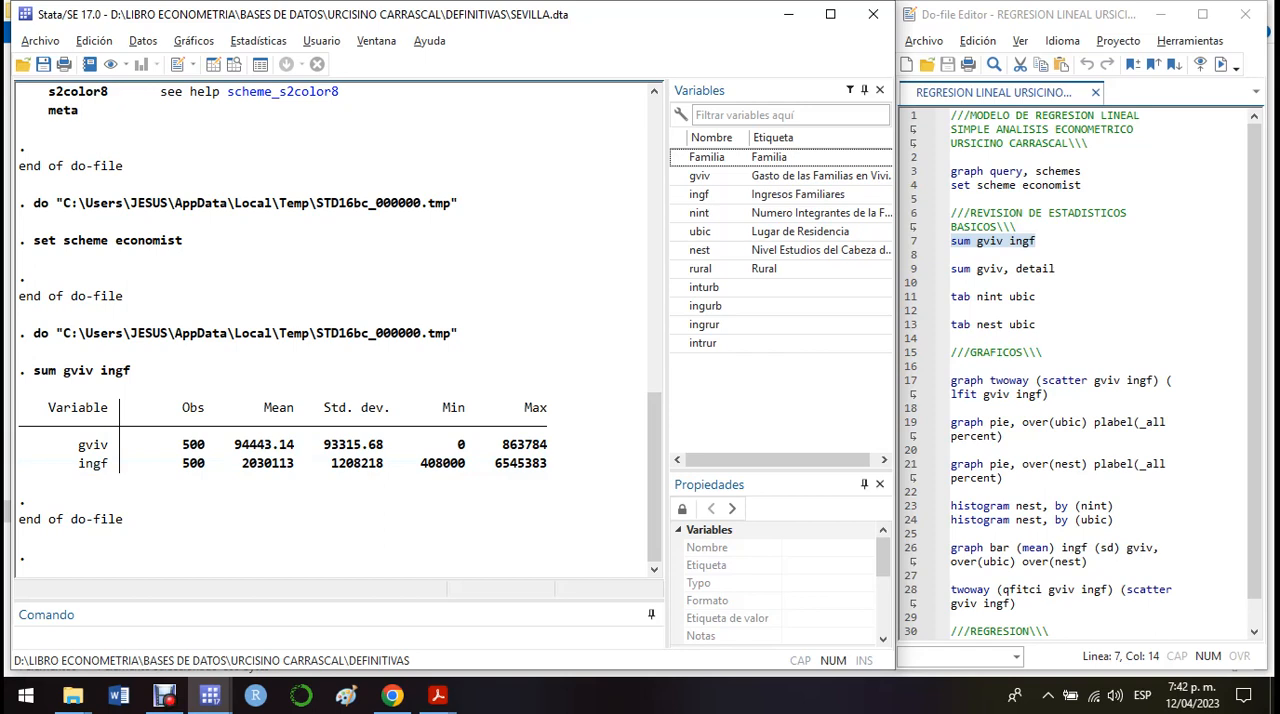
# Step: Run the do-file line "sum gviv, detail" and review the percentiles, largest values, variance, skewness and kurtosis
pyautogui.click(912, 269)
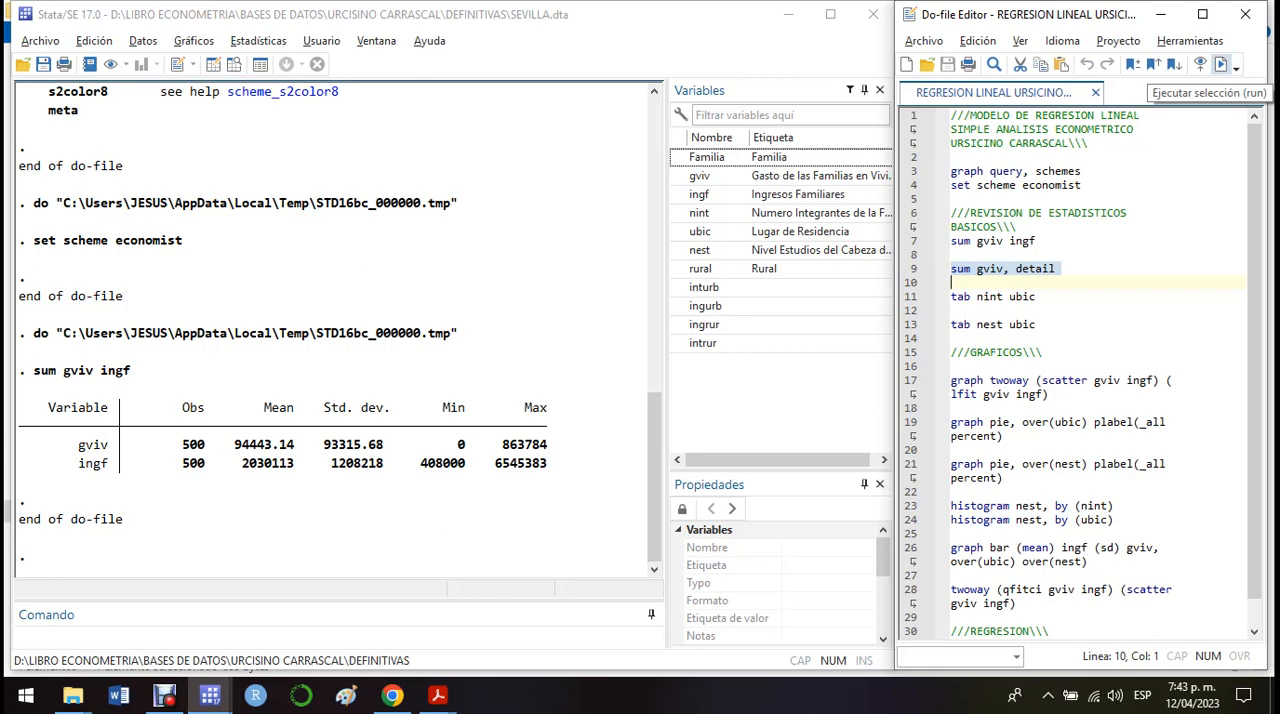
pyautogui.click(1221, 64)
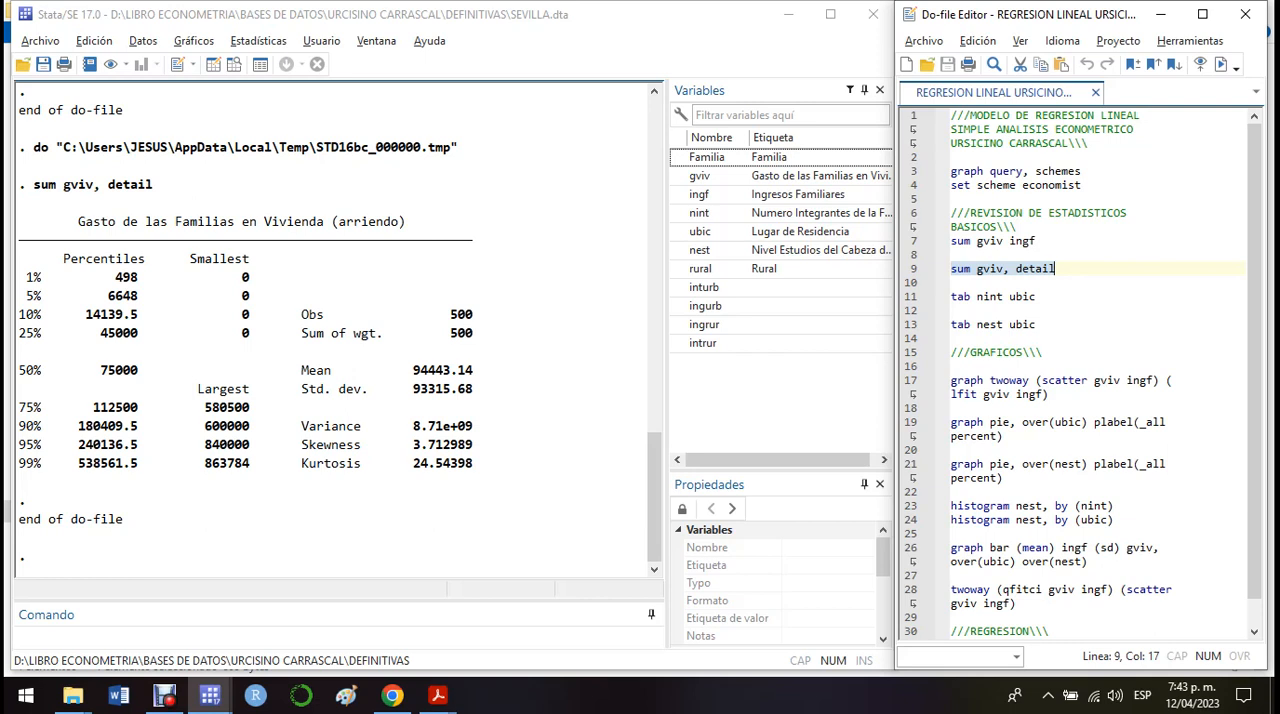
pyautogui.moveTo(18, 270); pyautogui.dragTo(256, 335)
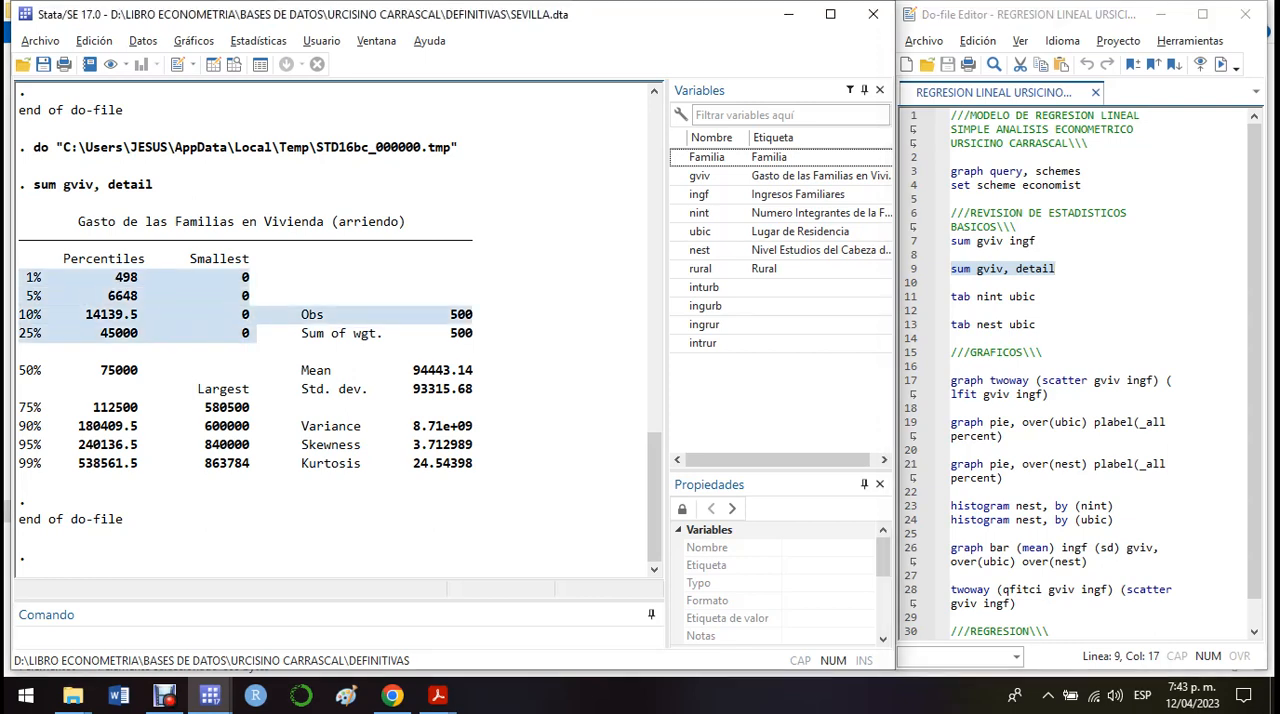
pyautogui.click(256, 334)
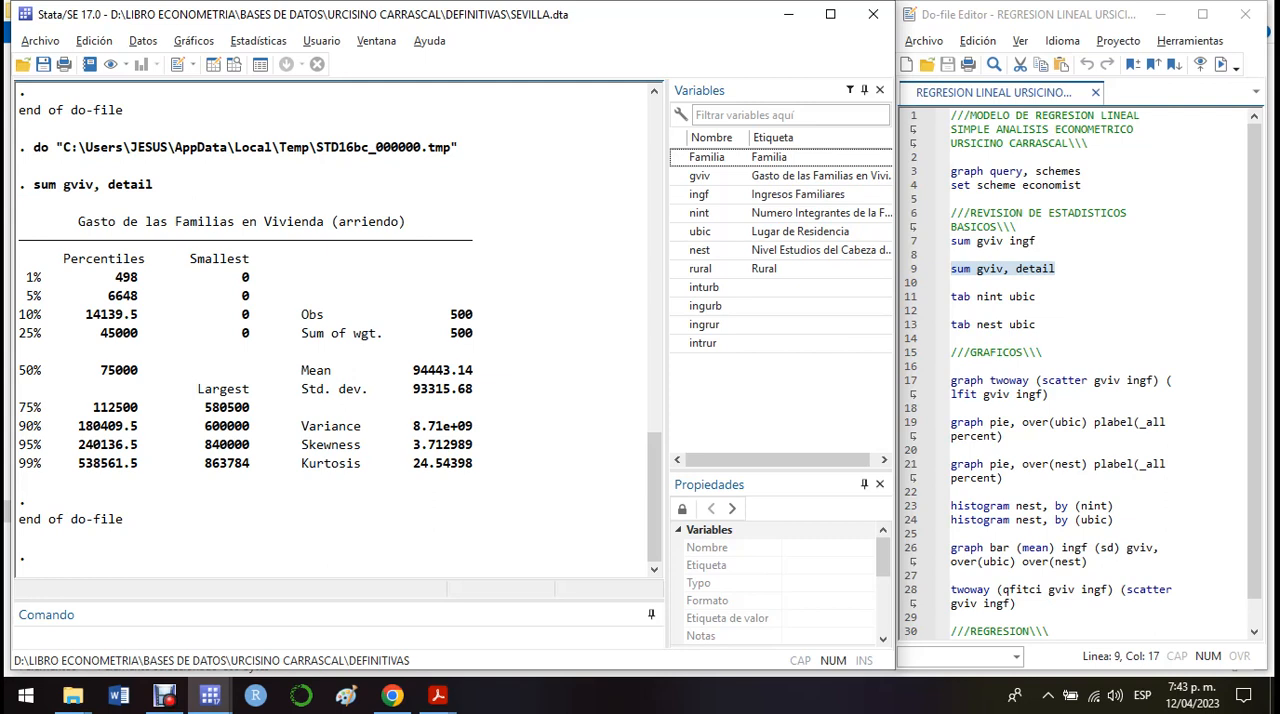
pyautogui.moveTo(146, 333); pyautogui.dragTo(100, 333)
pyautogui.click(144, 336)
pyautogui.moveTo(198, 408); pyautogui.dragTo(474, 464)
pyautogui.click(474, 464)
# Step: Run the do-file line "tab nint ubic" to cross-tabulate family size by place of residence
pyautogui.click(911, 297)
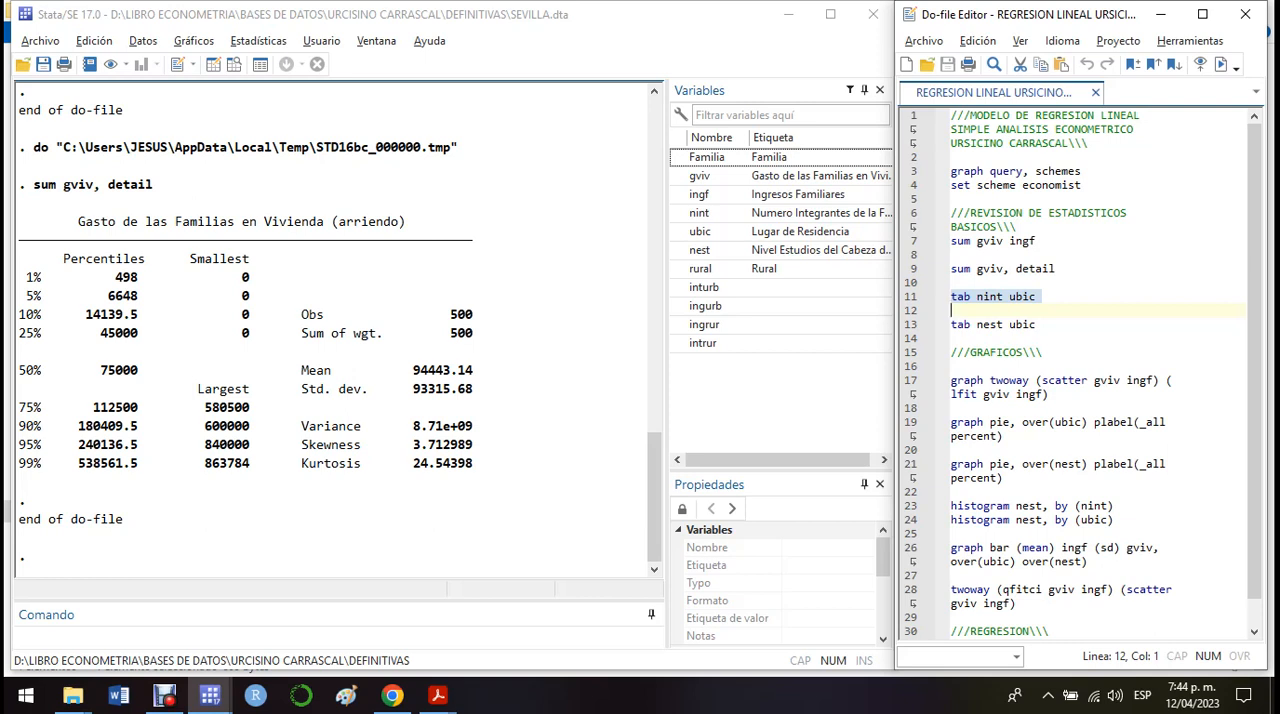
pyautogui.hotkey('ctrl', 'd')
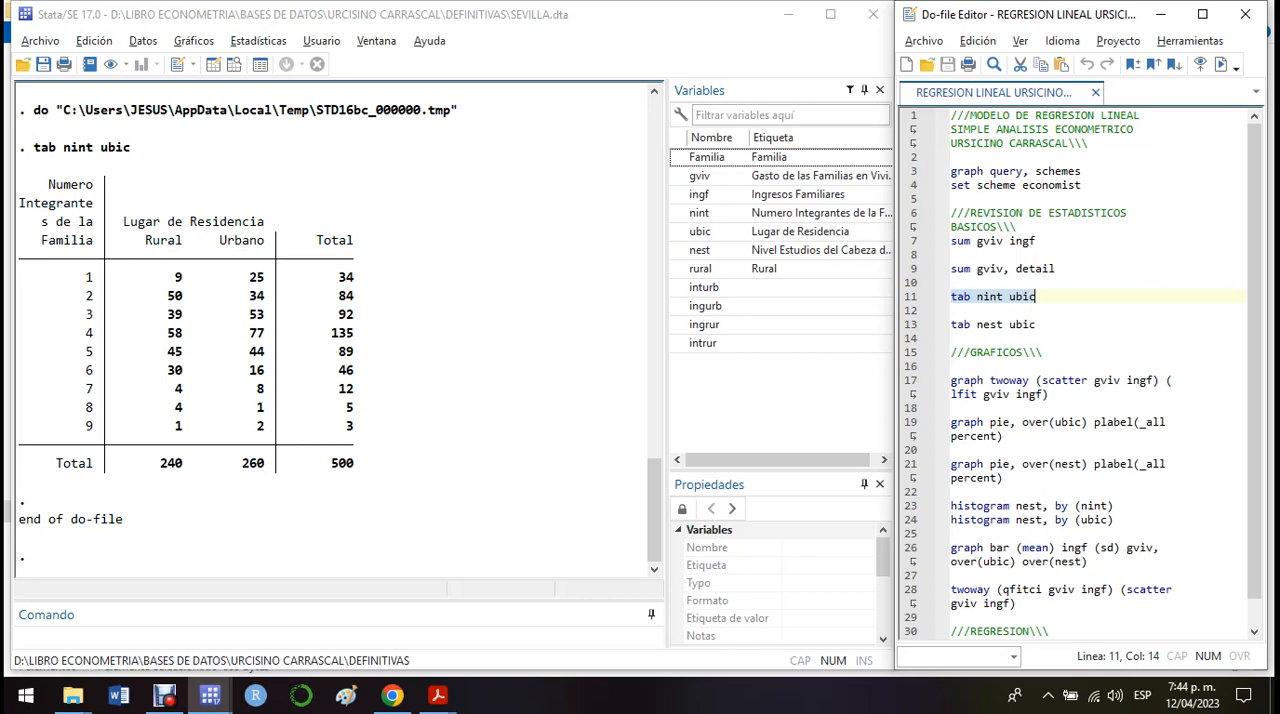
# Step: Compare rural and urban frequencies in the family-size table, focusing on families with one, four, five and six members
pyautogui.moveTo(265, 278); pyautogui.dragTo(249, 278)
pyautogui.click(252, 279)
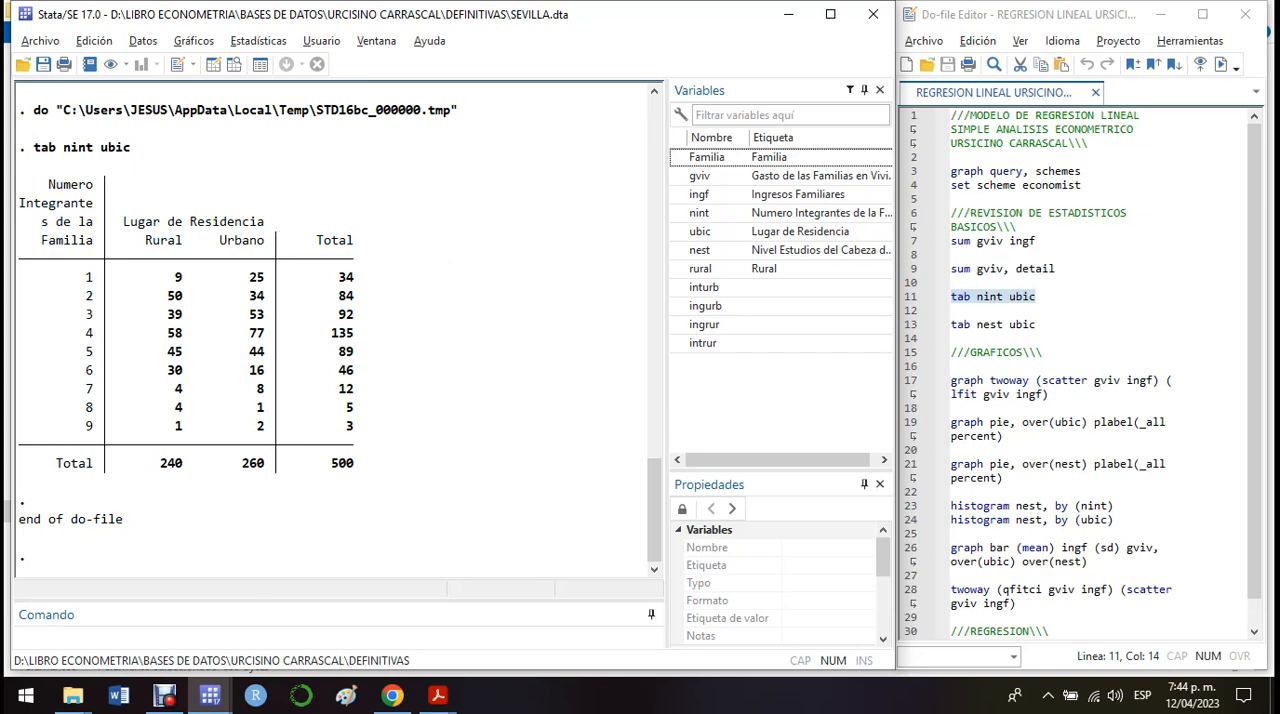
pyautogui.moveTo(161, 333); pyautogui.dragTo(265, 333)
pyautogui.click(250, 336)
pyautogui.moveTo(183, 371); pyautogui.dragTo(167, 371)
pyautogui.moveTo(271, 371); pyautogui.dragTo(249, 371)
pyautogui.click(268, 371)
pyautogui.moveTo(78, 333); pyautogui.dragTo(360, 371)
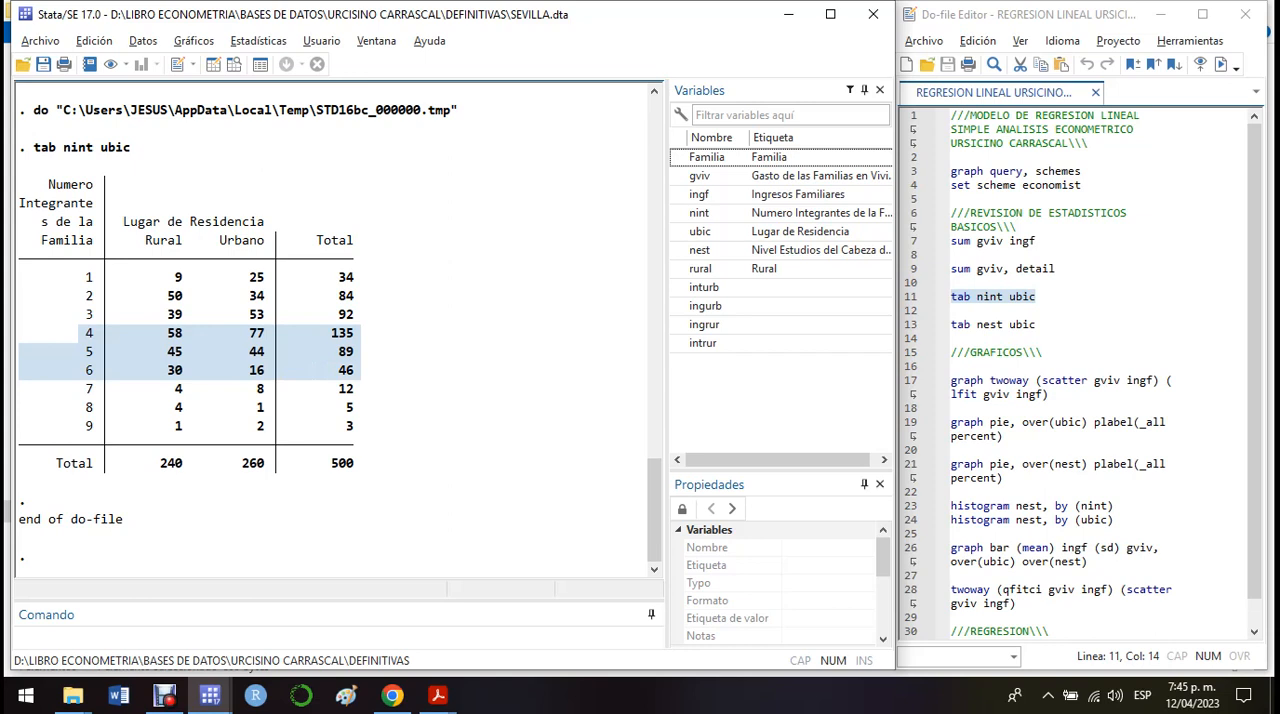
pyautogui.click(408, 368)
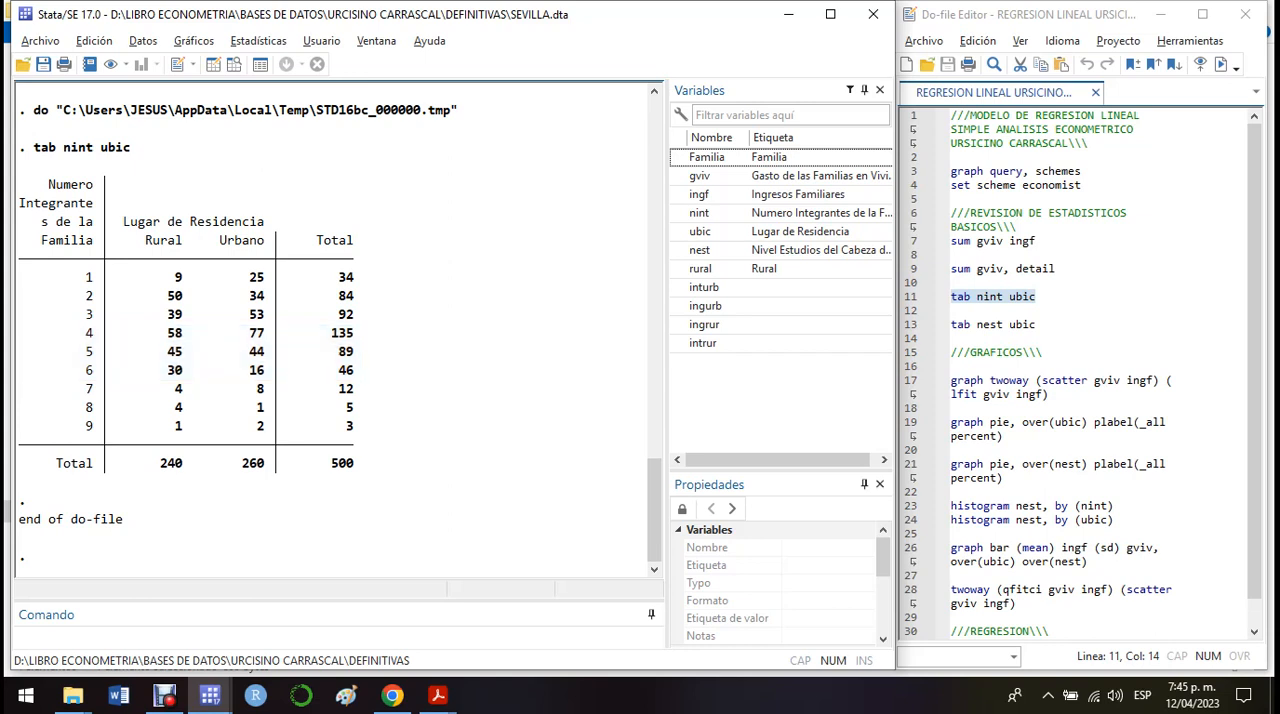
pyautogui.moveTo(79, 333); pyautogui.dragTo(361, 371)
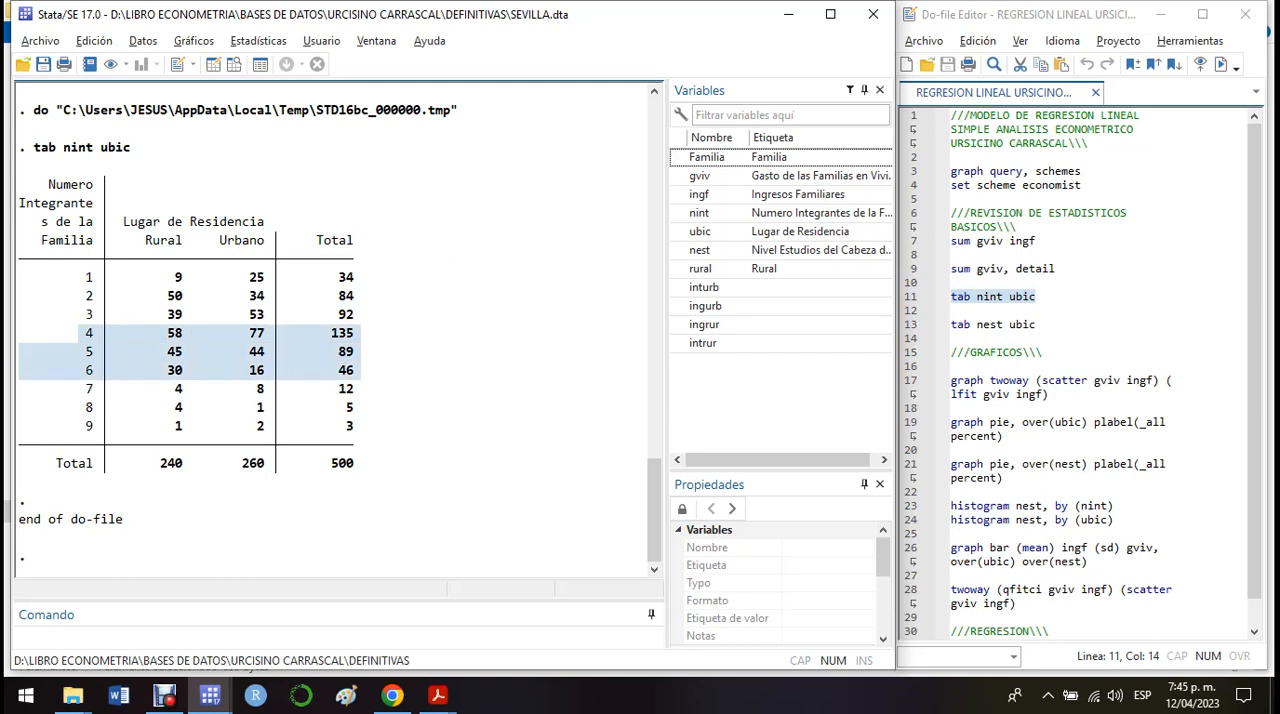
pyautogui.click(404, 370)
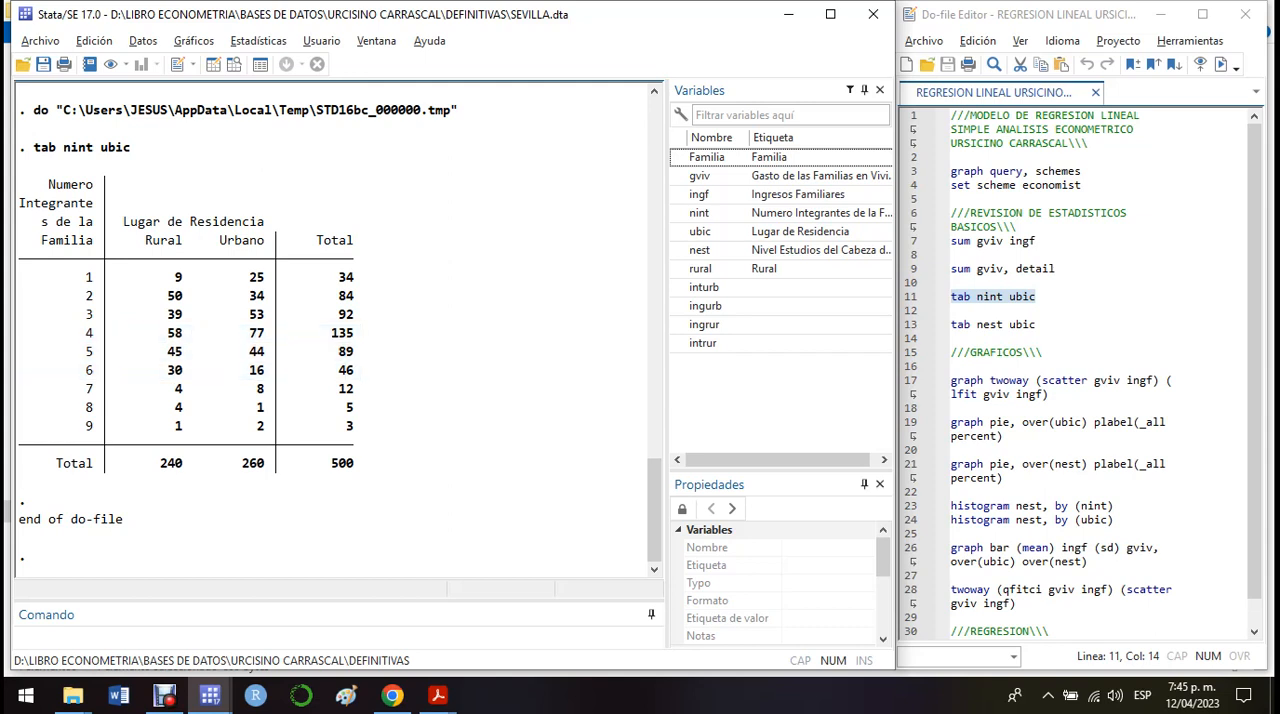
# Step: Run the do-file line "tab nest ubic" to cross-tabulate the household head's education level by place of residence
pyautogui.click(911, 325)
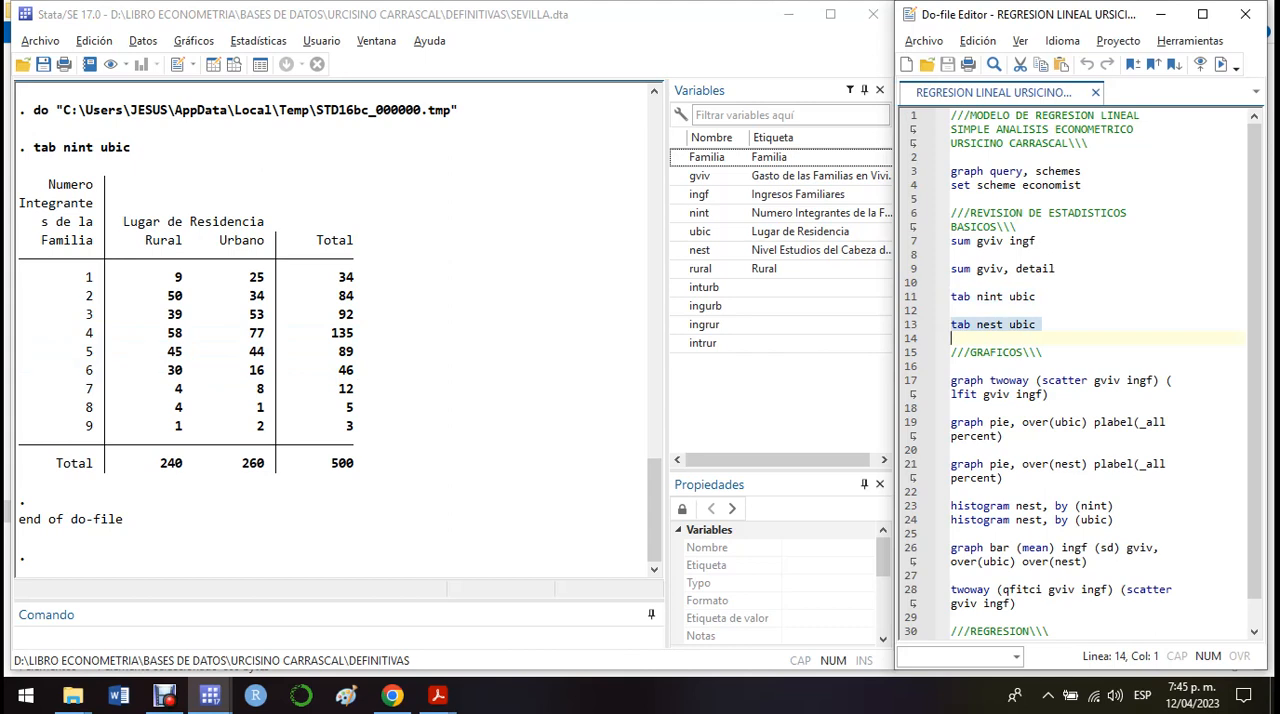
pyautogui.hotkey('ctrl', 'd')
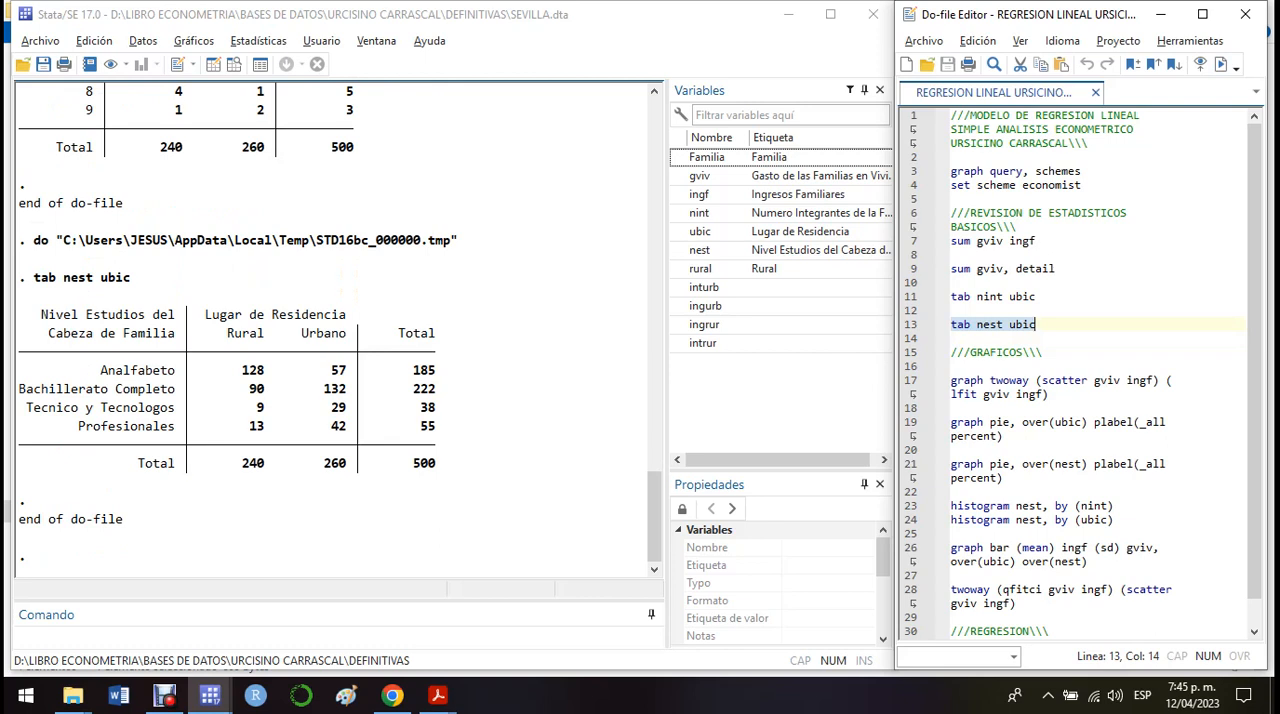
# Step: Compare the rural and urban frequencies of the Analfabeto row in the education-level table
pyautogui.moveTo(94, 370); pyautogui.dragTo(346, 370)
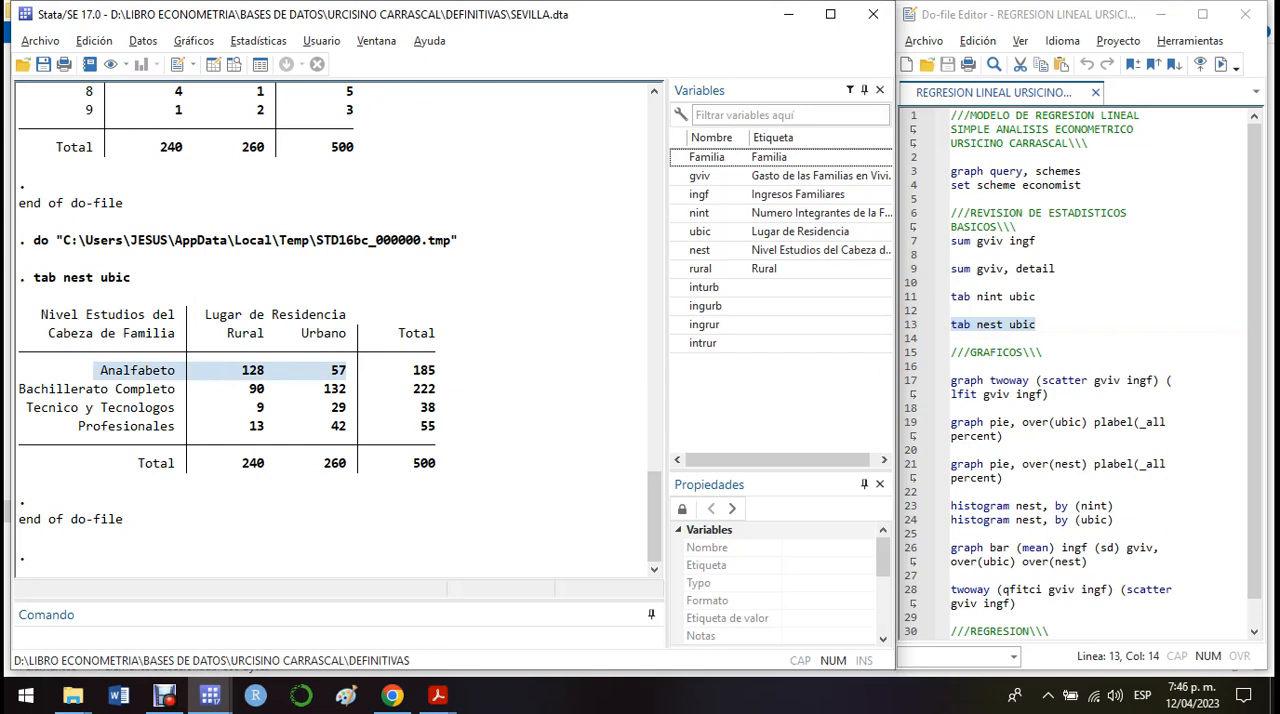
pyautogui.click(272, 371)
pyautogui.moveTo(272, 371); pyautogui.dragTo(242, 371)
pyautogui.click(251, 372)
pyautogui.moveTo(354, 371); pyautogui.dragTo(331, 371)
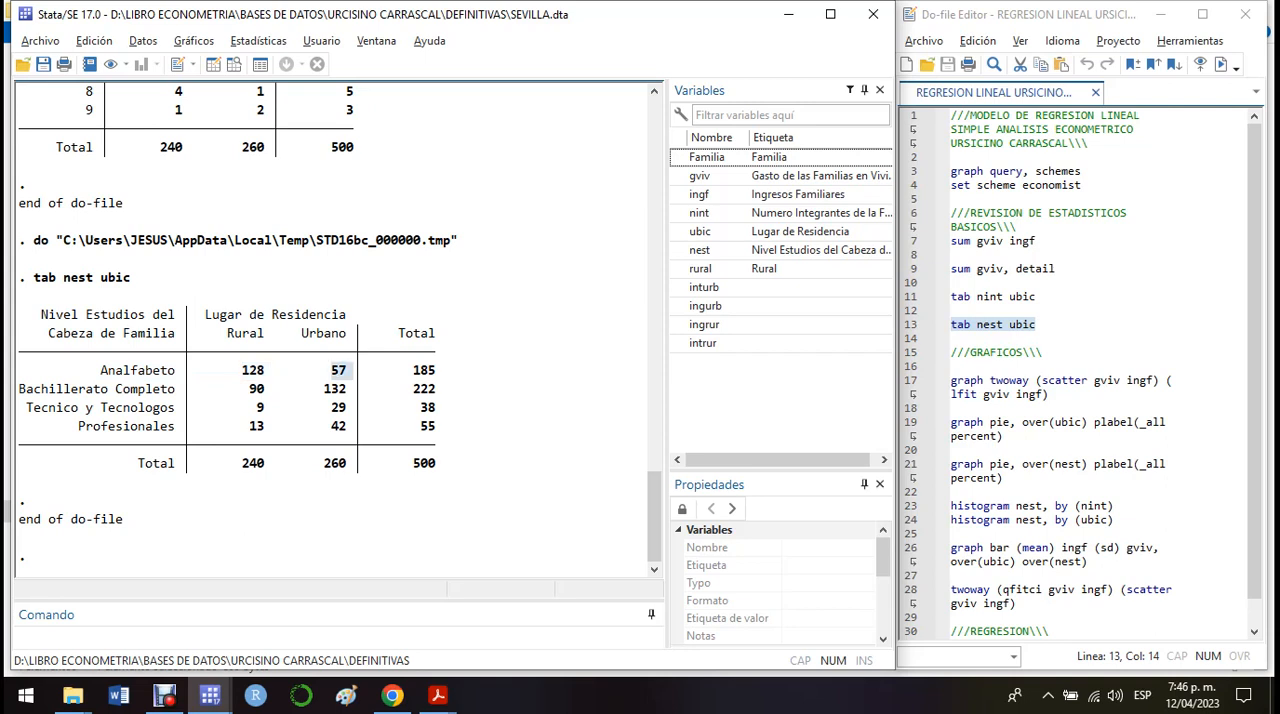
pyautogui.click(338, 371)
pyautogui.moveTo(354, 371); pyautogui.dragTo(242, 371)
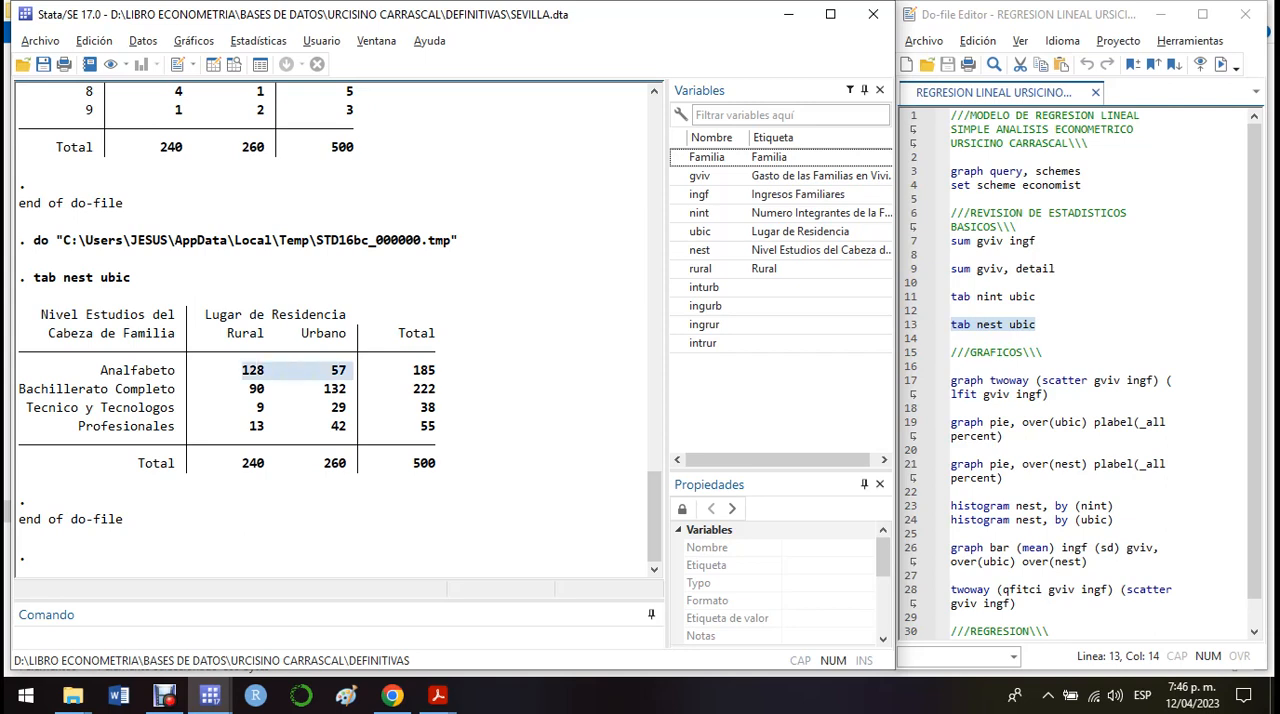
pyautogui.click(352, 371)
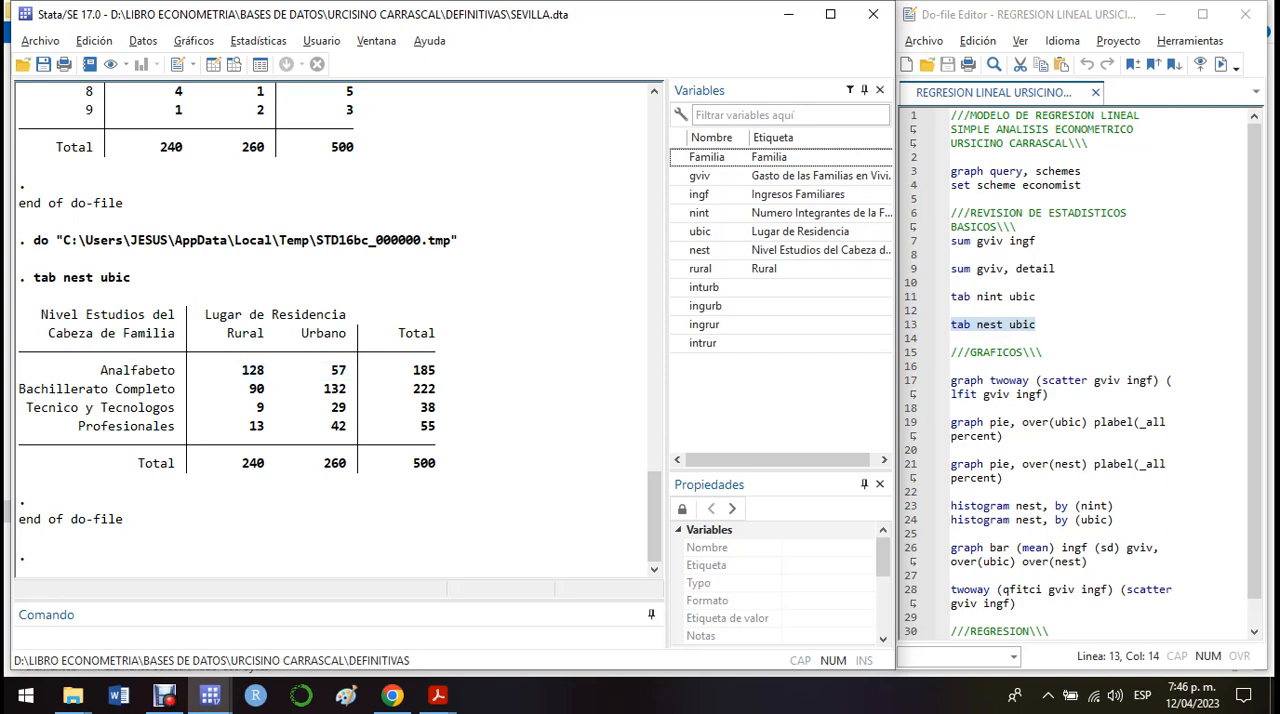
pyautogui.moveTo(354, 371); pyautogui.dragTo(242, 371)
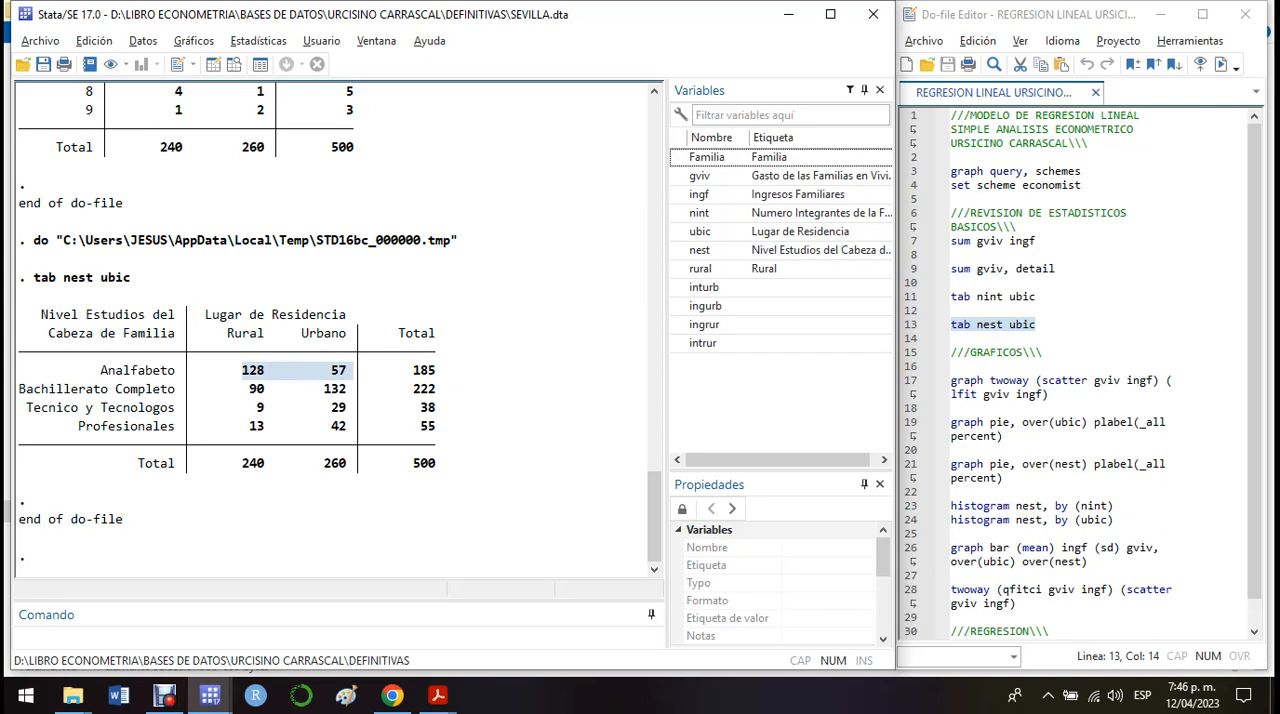
pyautogui.click(346, 372)
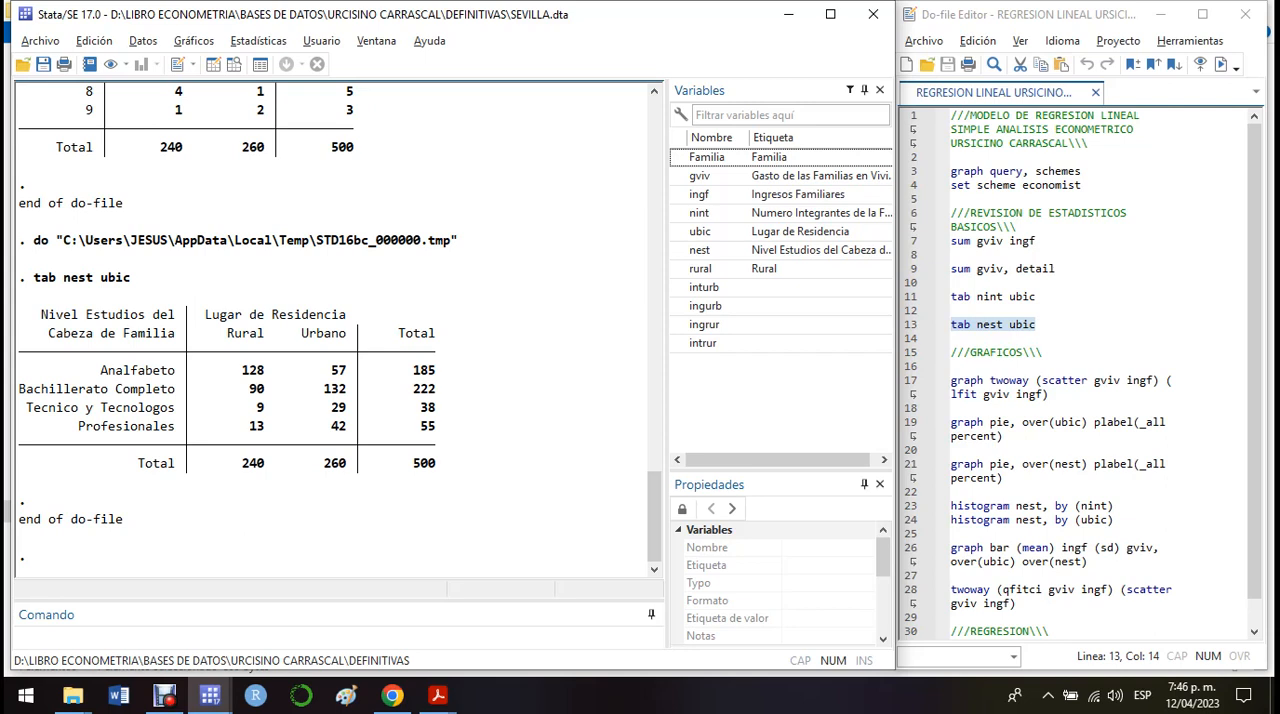
# Step: Compare the rural and urban frequencies of the Bachillerato Completo, Tecnico y Tecnologos and Profesionales rows
pyautogui.moveTo(242, 389); pyautogui.dragTo(265, 389)
pyautogui.moveTo(324, 389); pyautogui.dragTo(346, 389)
pyautogui.moveTo(249, 408); pyautogui.dragTo(264, 408)
pyautogui.moveTo(331, 408); pyautogui.dragTo(346, 408)
pyautogui.moveTo(248, 408); pyautogui.dragTo(272, 408)
pyautogui.click(271, 409)
pyautogui.moveTo(272, 408); pyautogui.dragTo(248, 408)
pyautogui.click(269, 408)
pyautogui.moveTo(269, 408); pyautogui.dragTo(249, 408)
pyautogui.moveTo(243, 426); pyautogui.dragTo(346, 426)
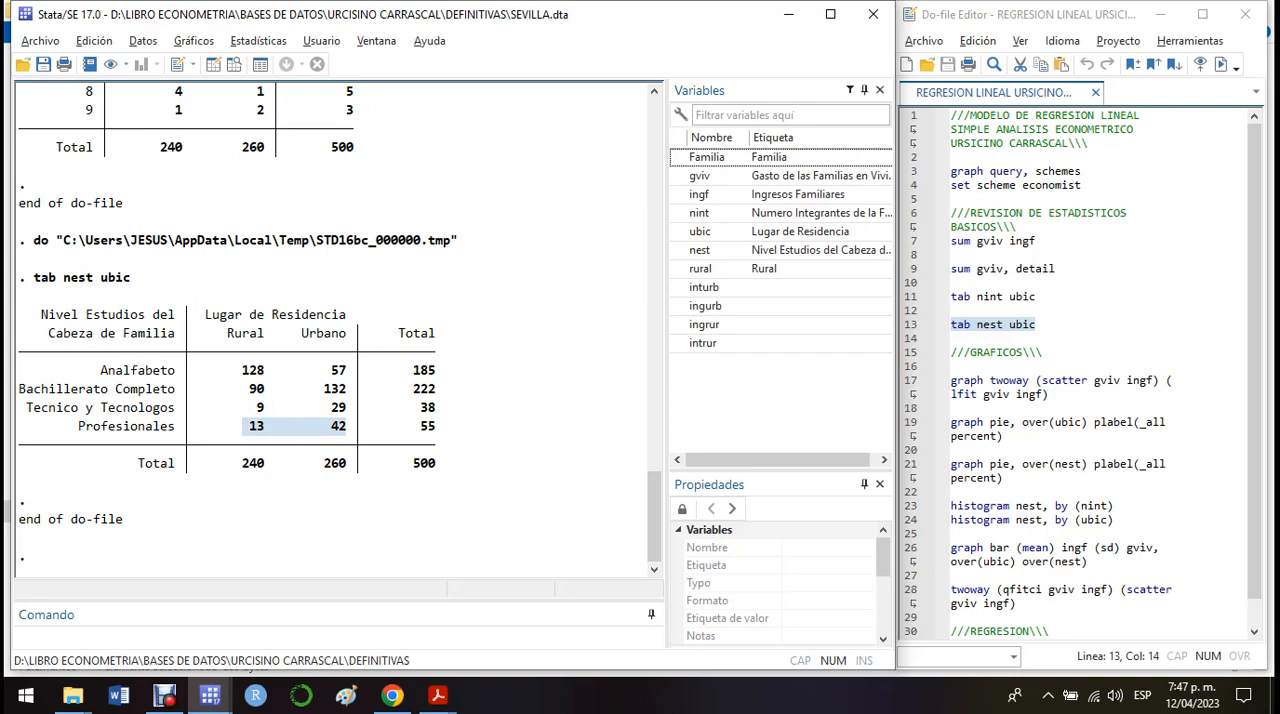
pyautogui.moveTo(243, 426); pyautogui.dragTo(271, 426)
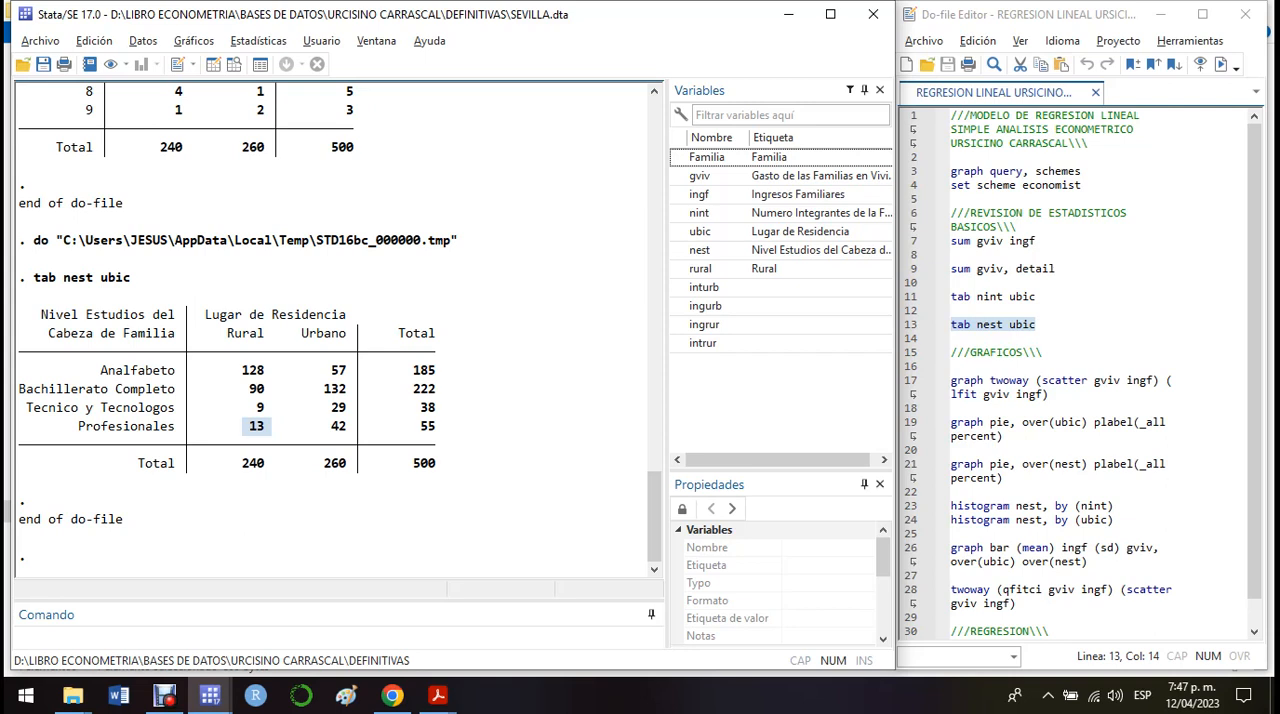
pyautogui.doubleClick(339, 427)
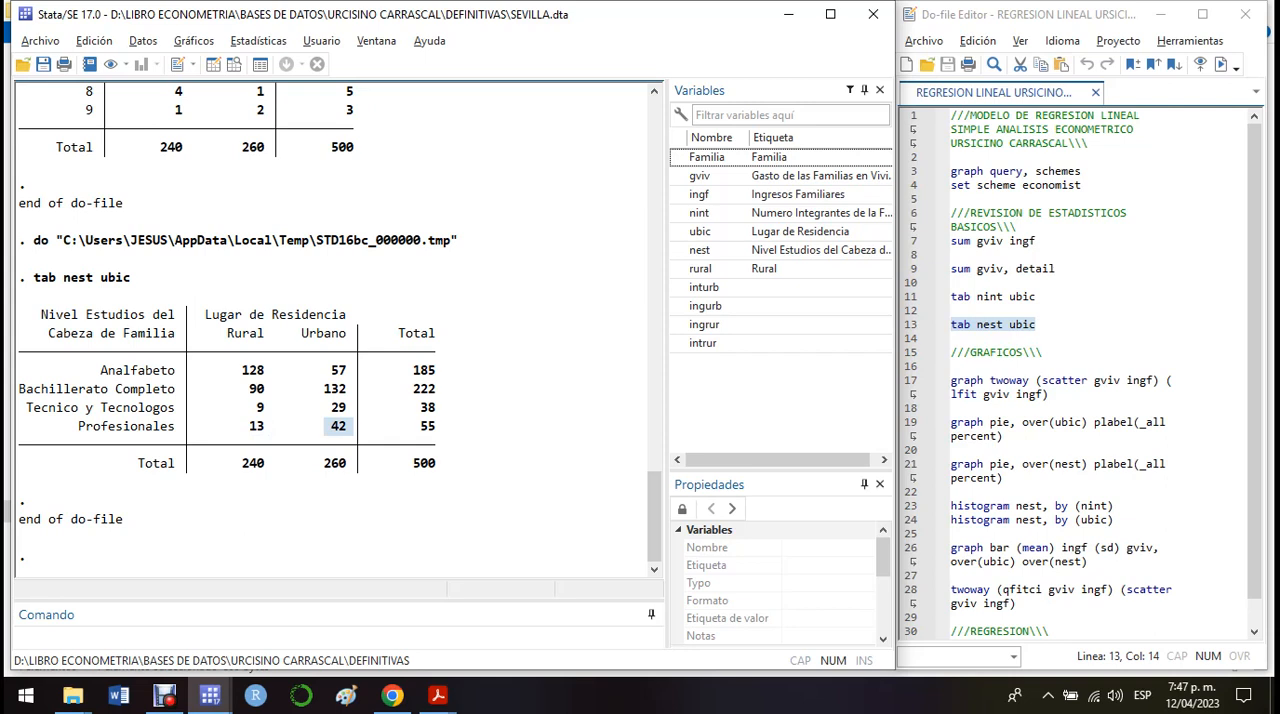
# Step: Run the do-file command "graph twoway (scatter gviv ingf) (lfit gviv ingf)" to plot housing expenditure against income with a linear fit
pyautogui.moveTo(1254, 360); pyautogui.dragTo(1254, 388)
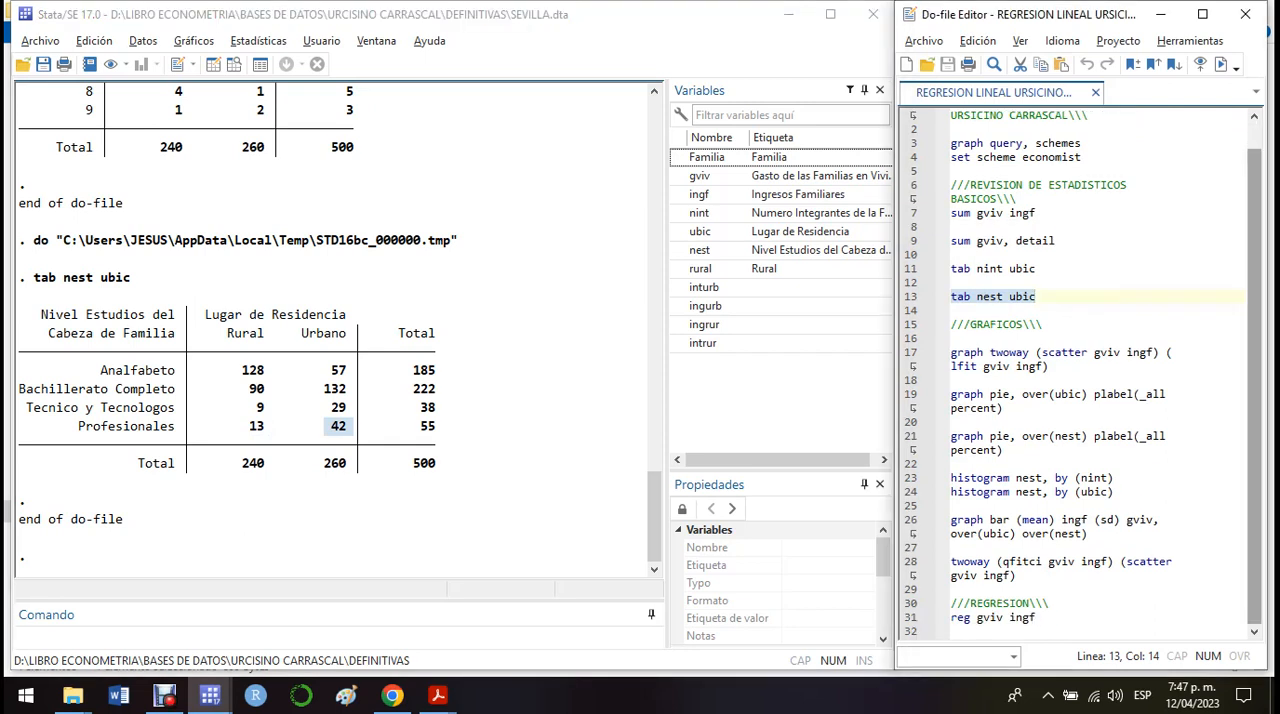
pyautogui.moveTo(951, 353); pyautogui.dragTo(951, 380)
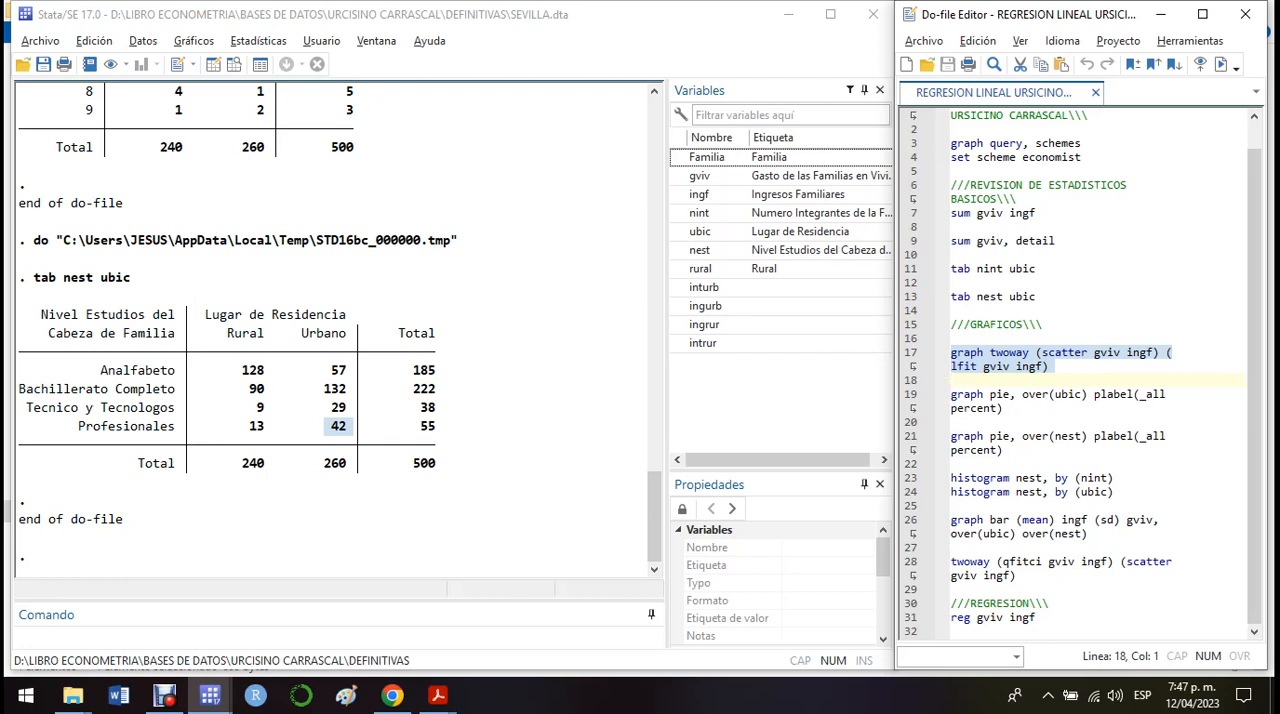
pyautogui.hotkey('ctrl', 'd')
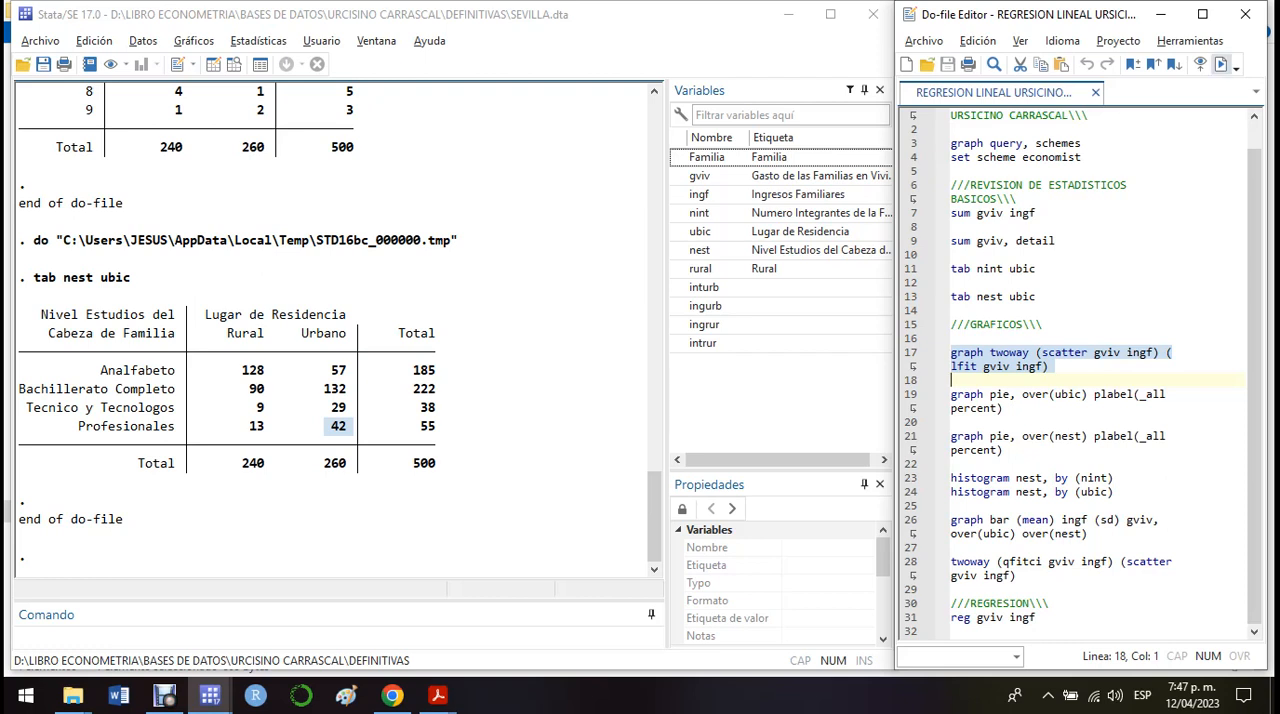
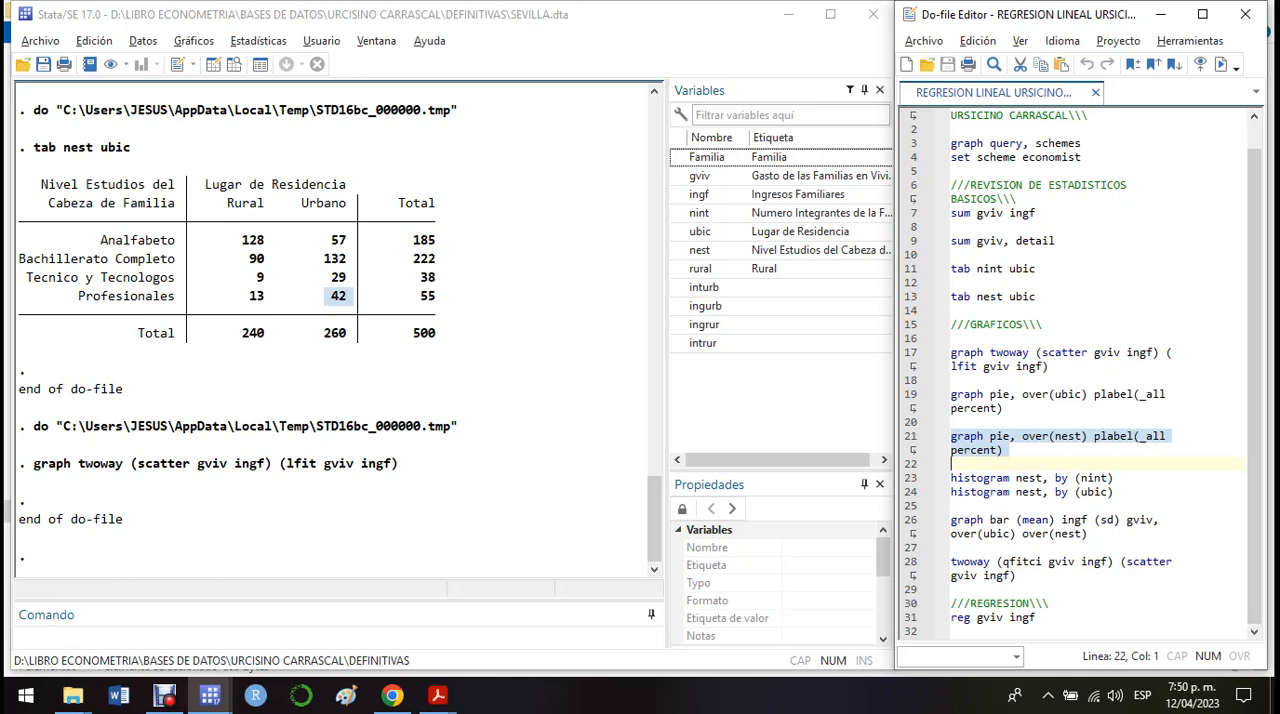
# Step: Run the do-file's pie chart commands with plabel(_all percent), over(nest) first and over(ubic) second, closing each graph after viewing it
pyautogui.click(1221, 64)
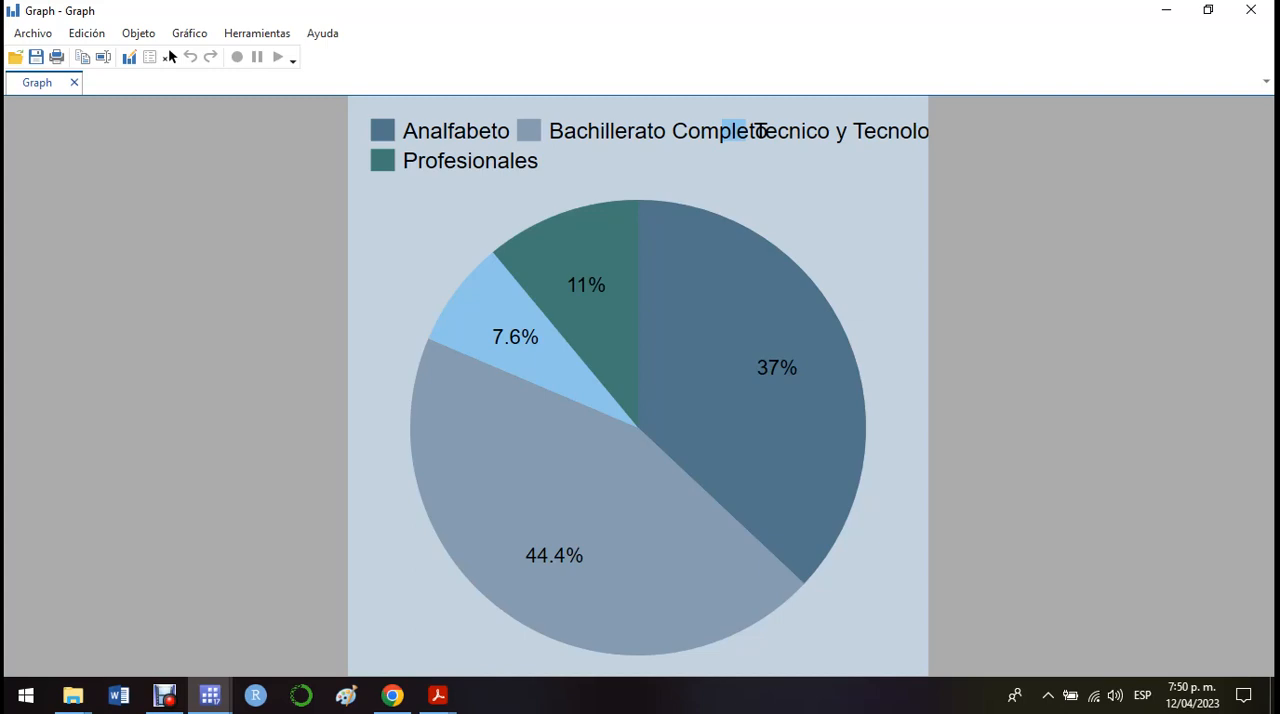
pyautogui.click(1251, 9)
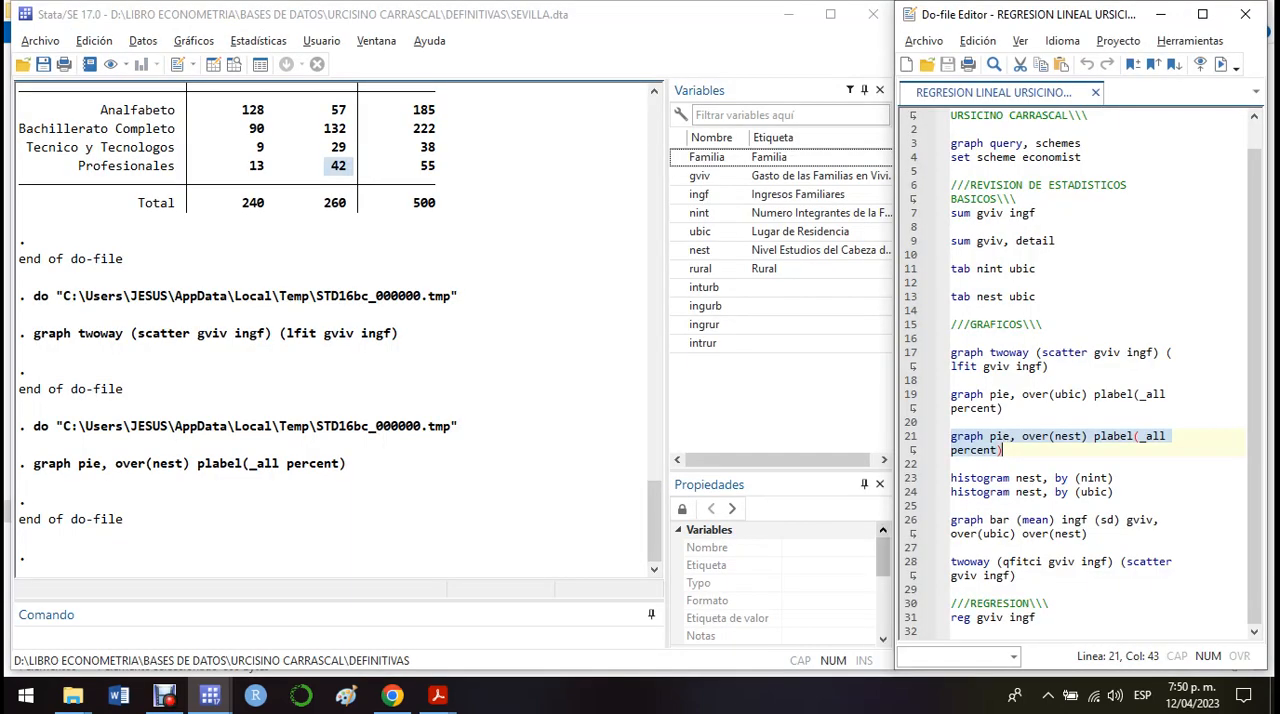
pyautogui.moveTo(951, 394); pyautogui.dragTo(952, 422)
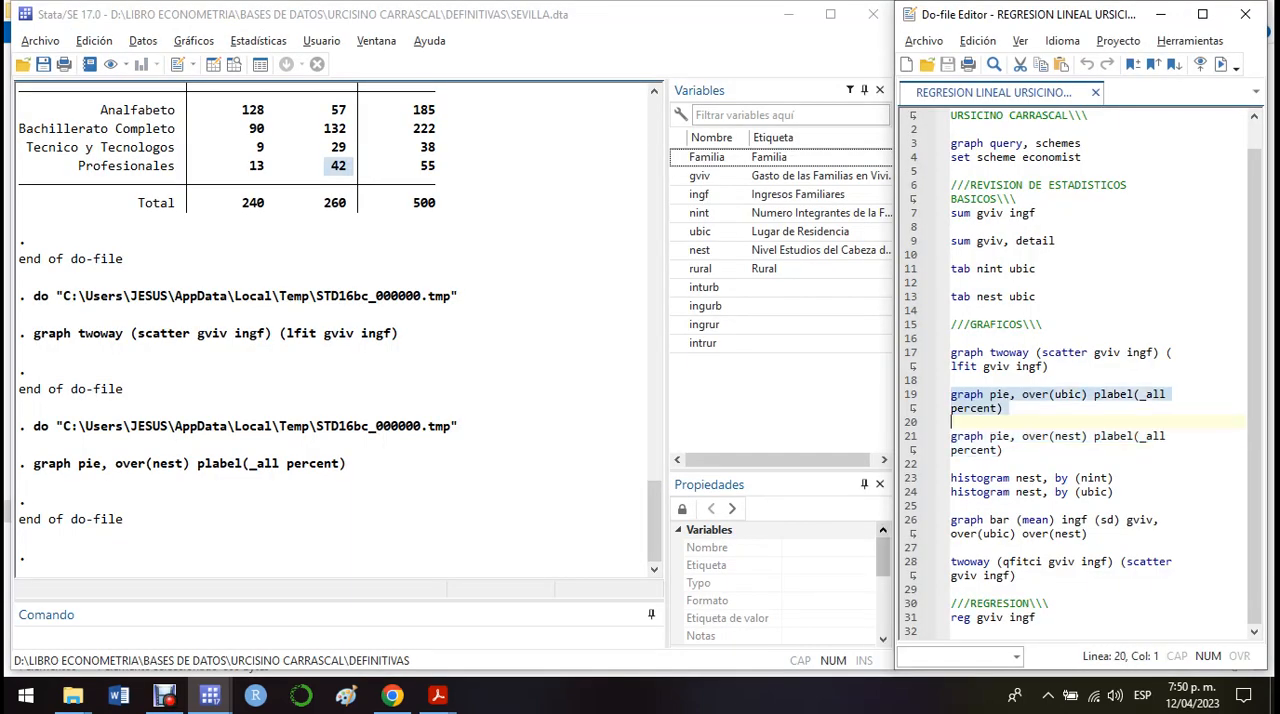
pyautogui.hotkey('ctrl', 'd')
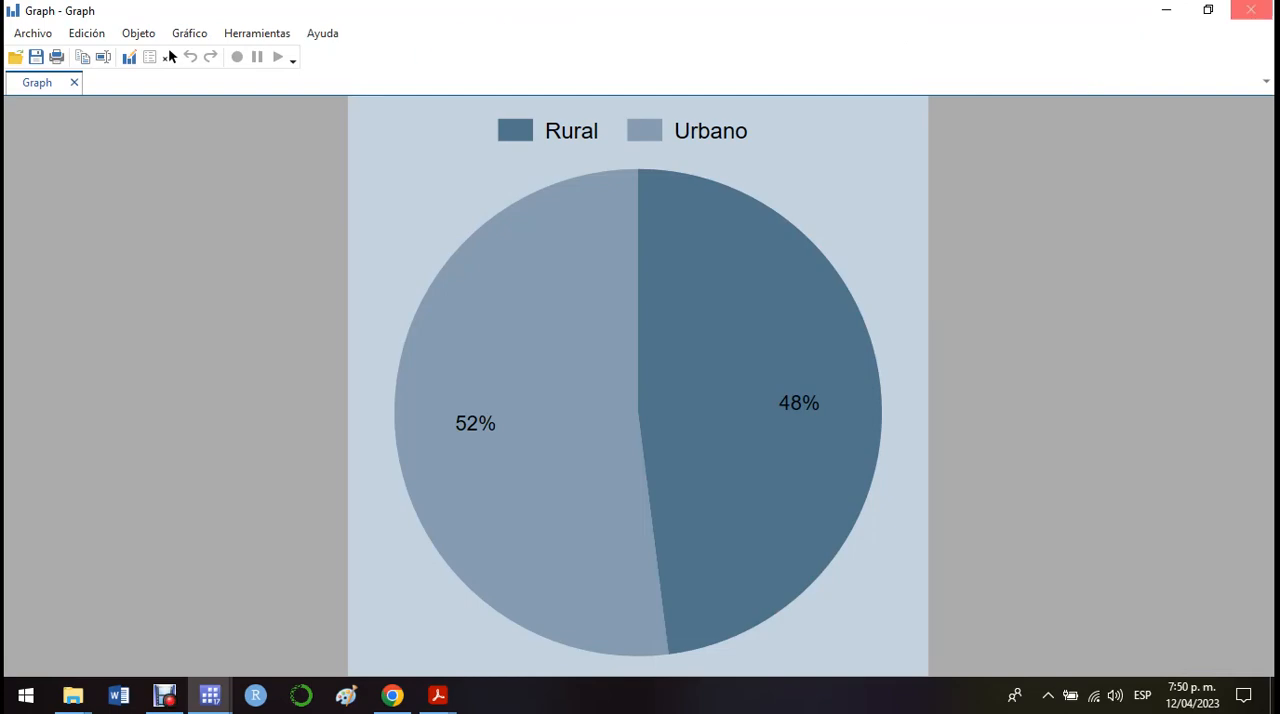
pyautogui.click(1251, 9)
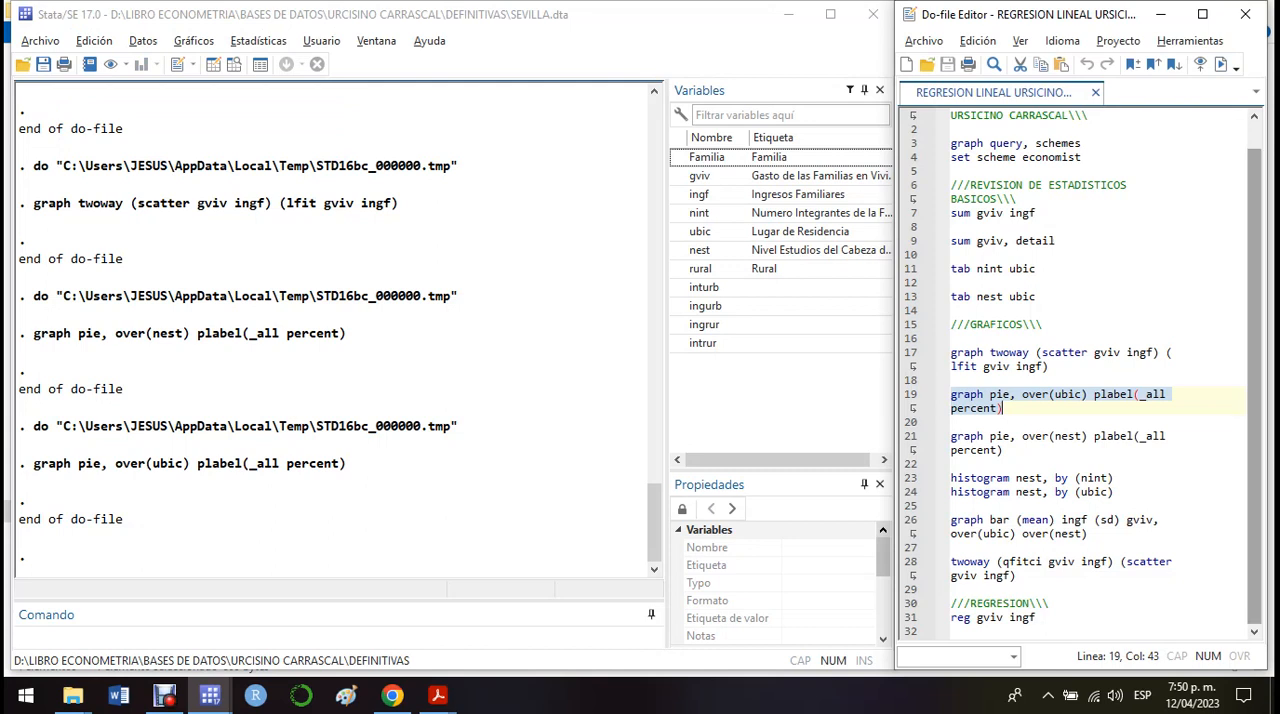
# Step: Run the do-file lines "histogram nest, by (nint)" and "histogram nest, by (ubic)" one at a time, closing each graph after viewing it
pyautogui.moveTo(951, 436); pyautogui.dragTo(953, 492)
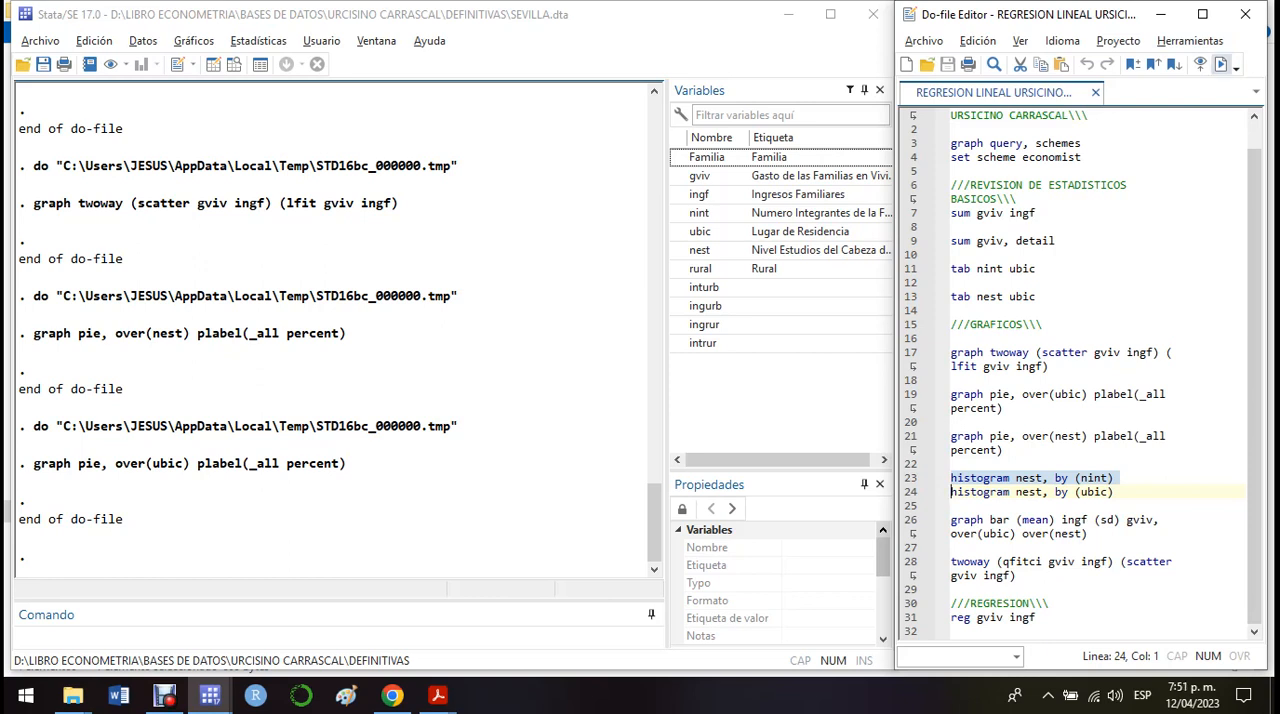
pyautogui.click(1221, 65)
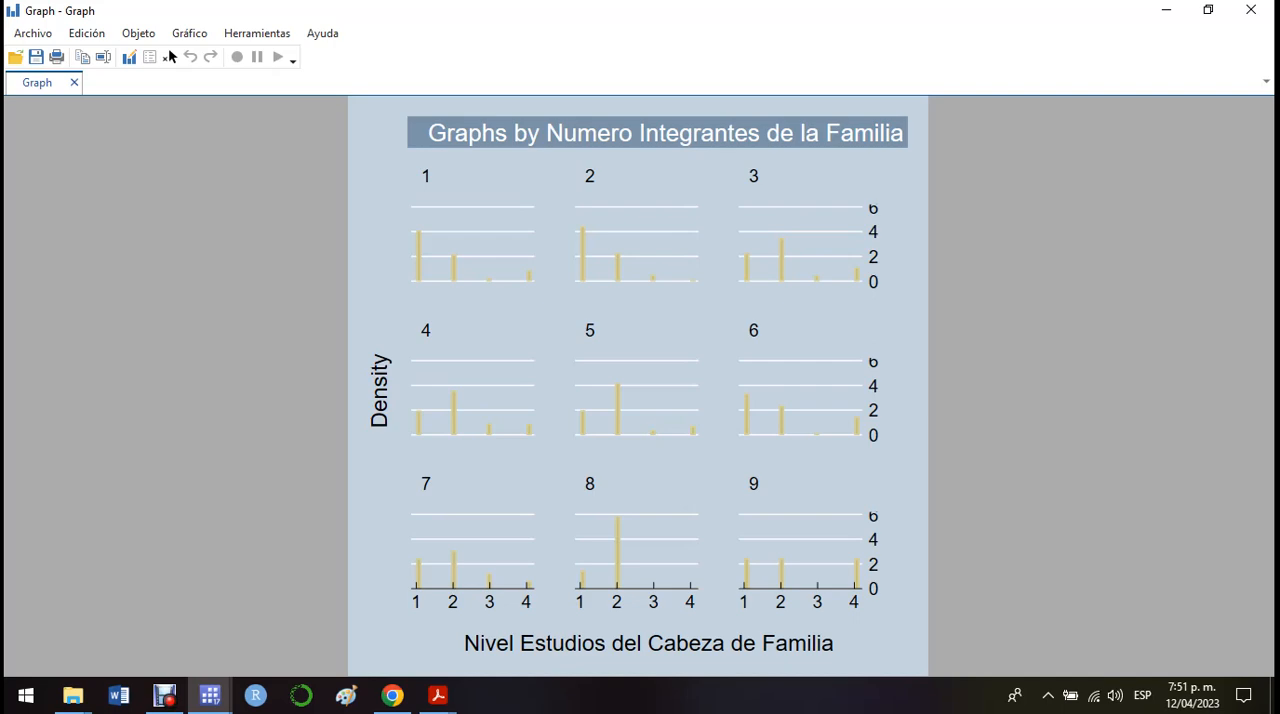
pyautogui.click(1251, 10)
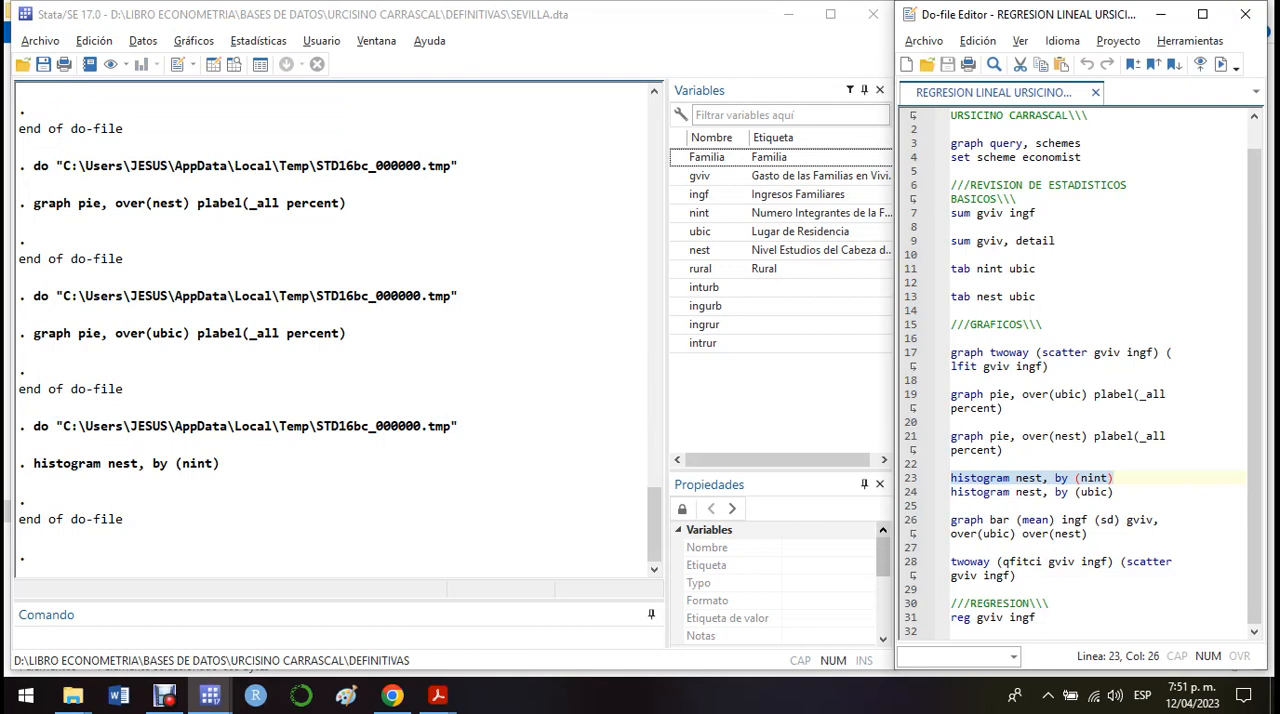
pyautogui.moveTo(951, 492); pyautogui.dragTo(951, 505)
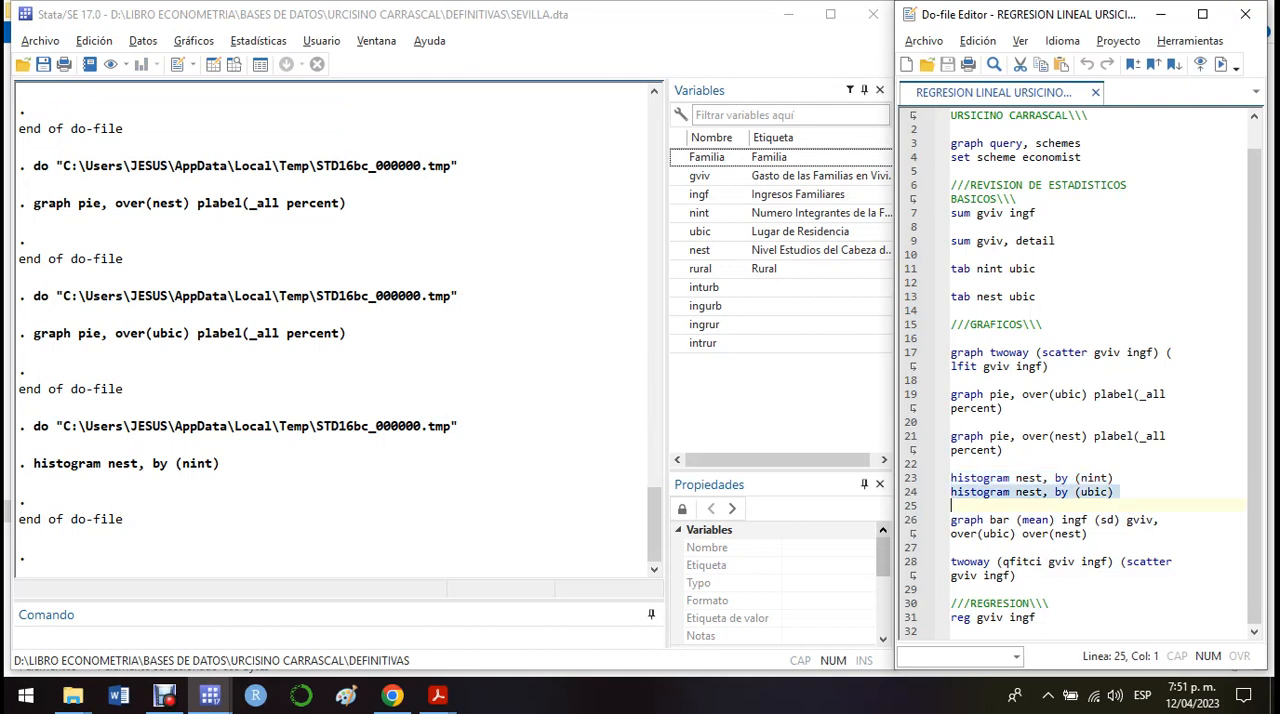
pyautogui.hotkey('shift', 'Left')
pyautogui.hotkey('ctrl', 'd')
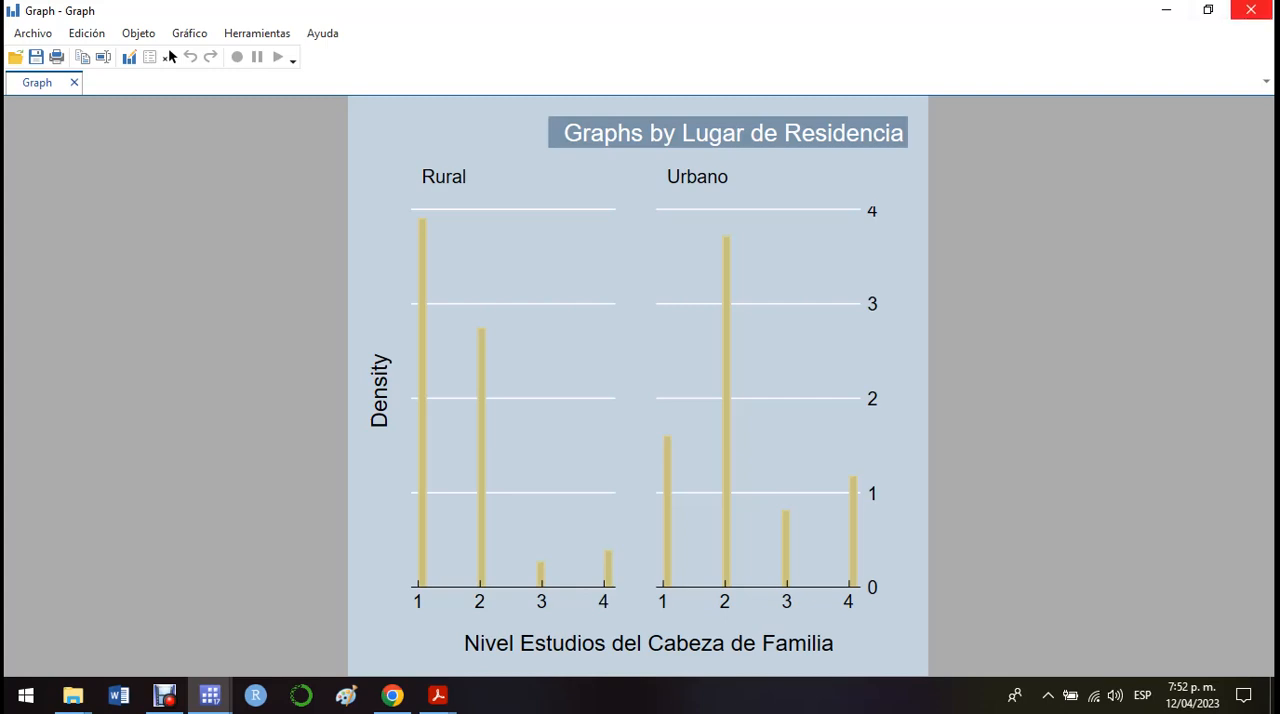
pyautogui.click(1251, 10)
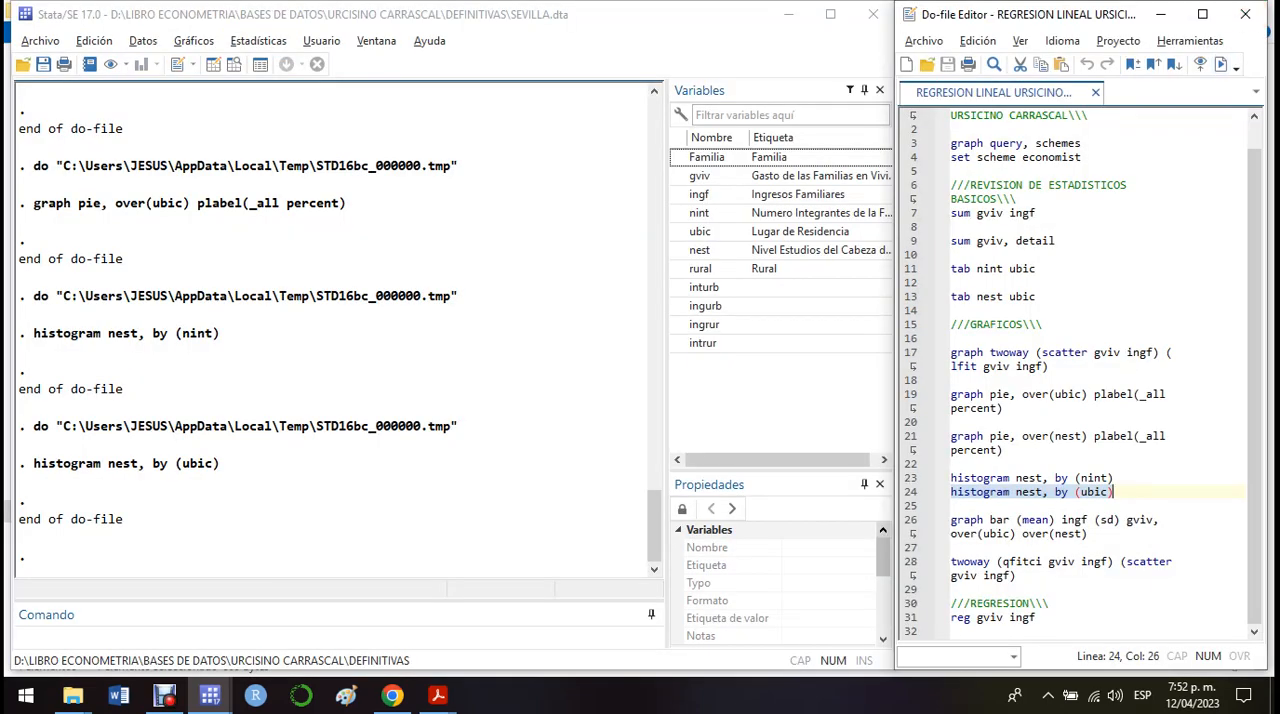
# Step: Run the do-file command "graph bar (mean) ingf (sd) gviv, over(ubic) over(nest)" and return to the do-file with the graph still open
pyautogui.moveTo(951, 520); pyautogui.dragTo(953, 547)
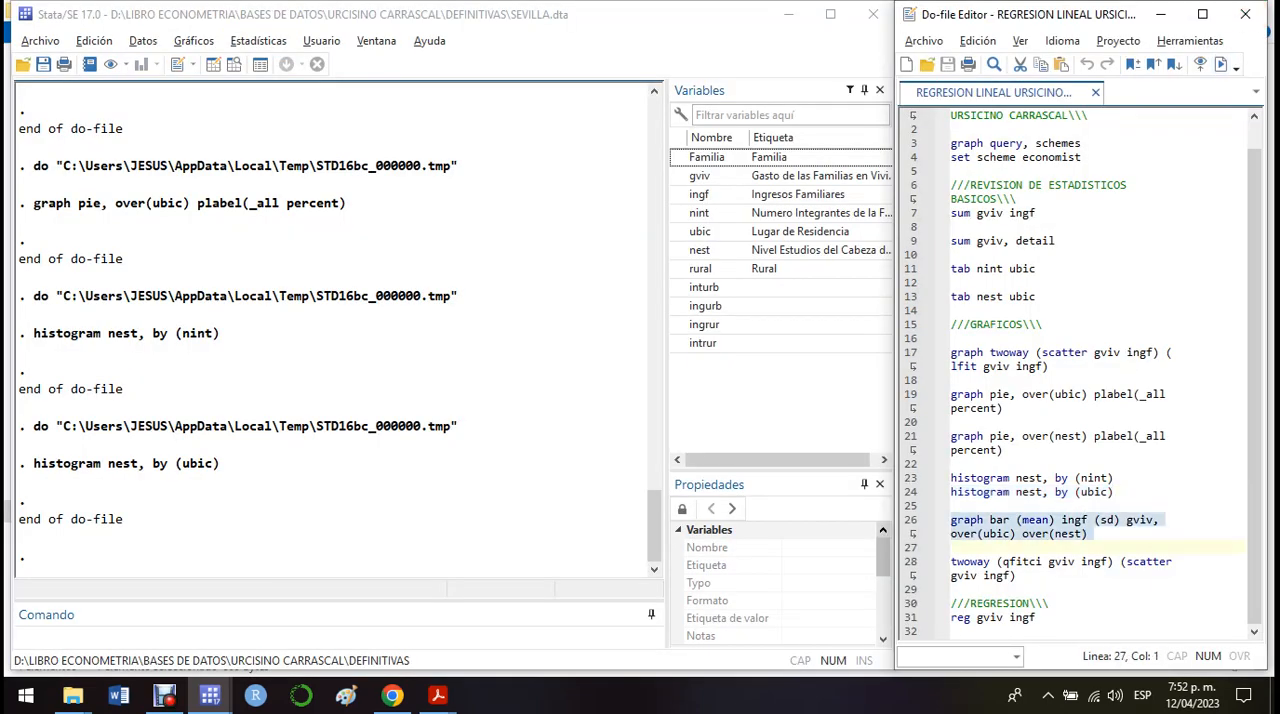
pyautogui.click(1221, 64)
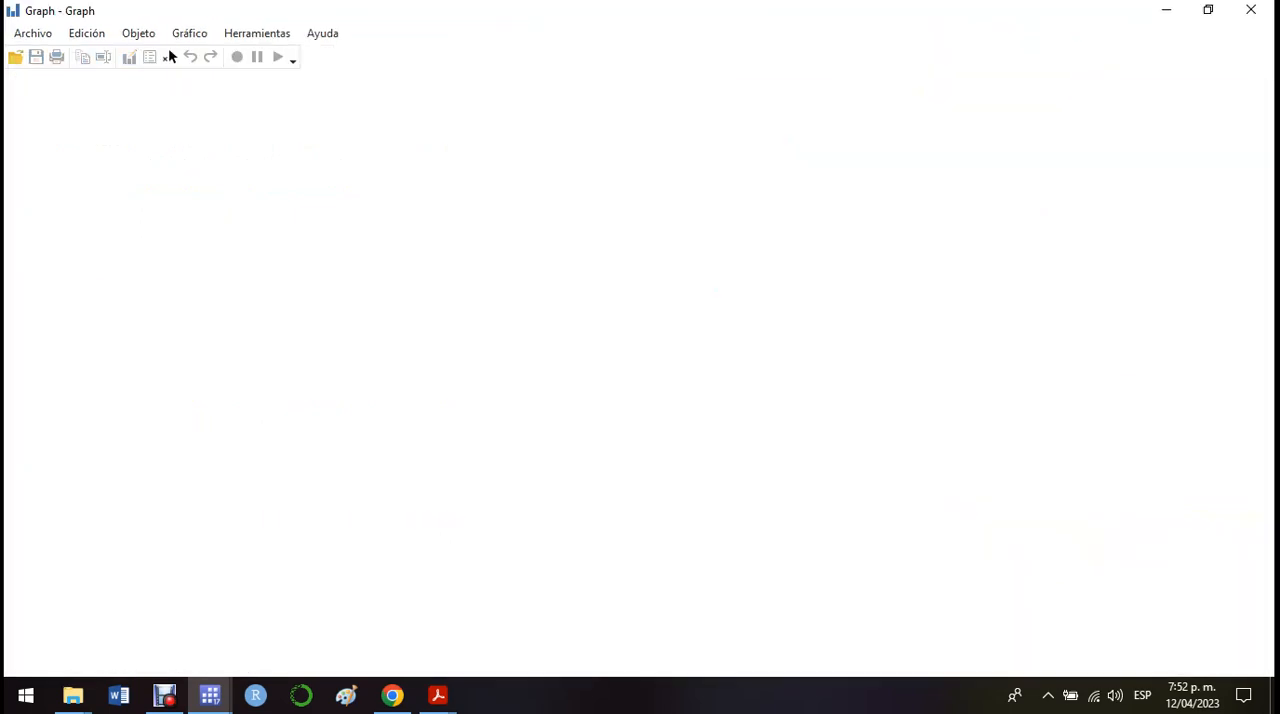
pyautogui.hotkey('alt', 'Tab')
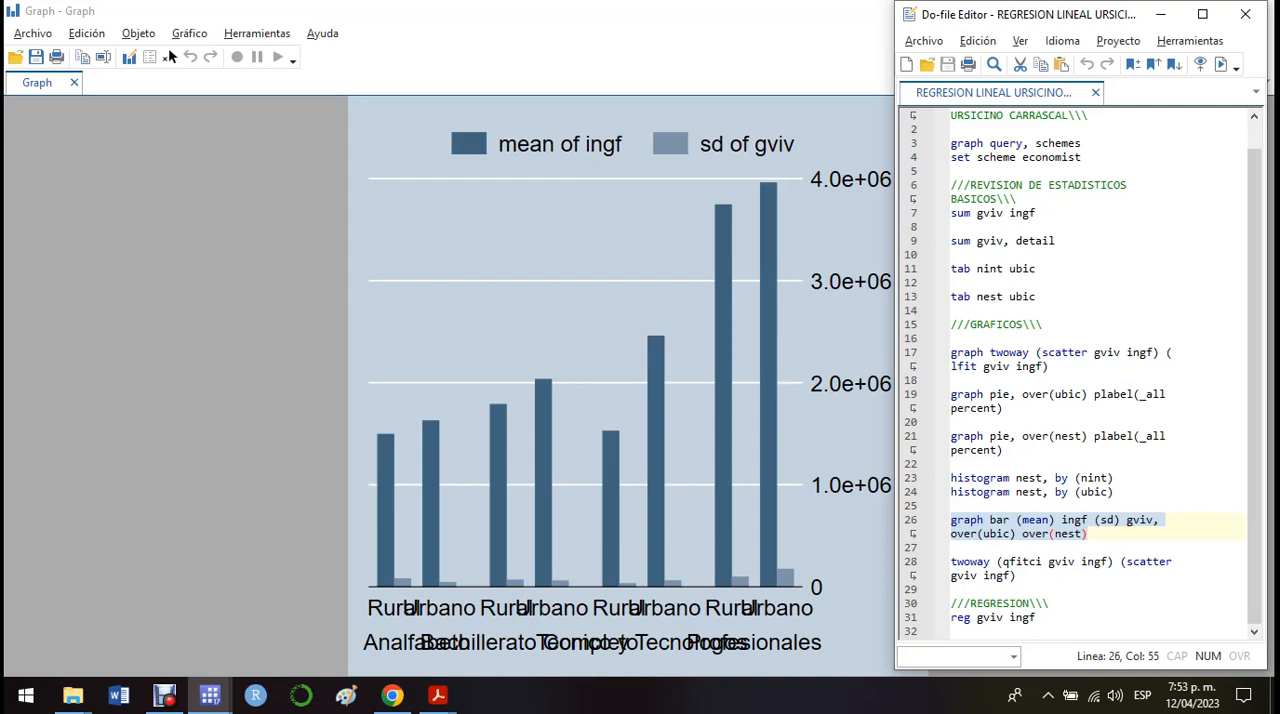
# Step: Replace gviv with ingf after (sd) in the do-file's graph bar command
pyautogui.press('Right')
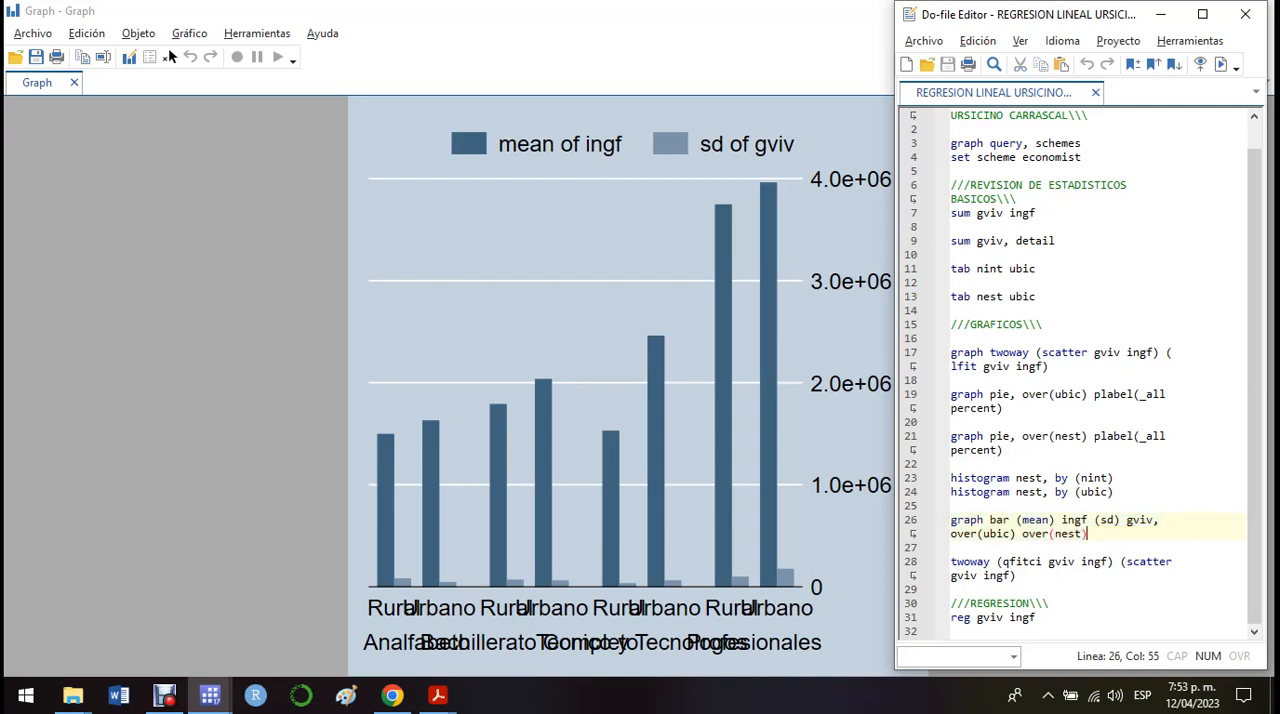
pyautogui.click(1153, 520)
pyautogui.hotkey('shift', 'Left')
pyautogui.hotkey('shift', 'Left')
pyautogui.hotkey('shift', 'Left')
pyautogui.hotkey('shift', 'Left')
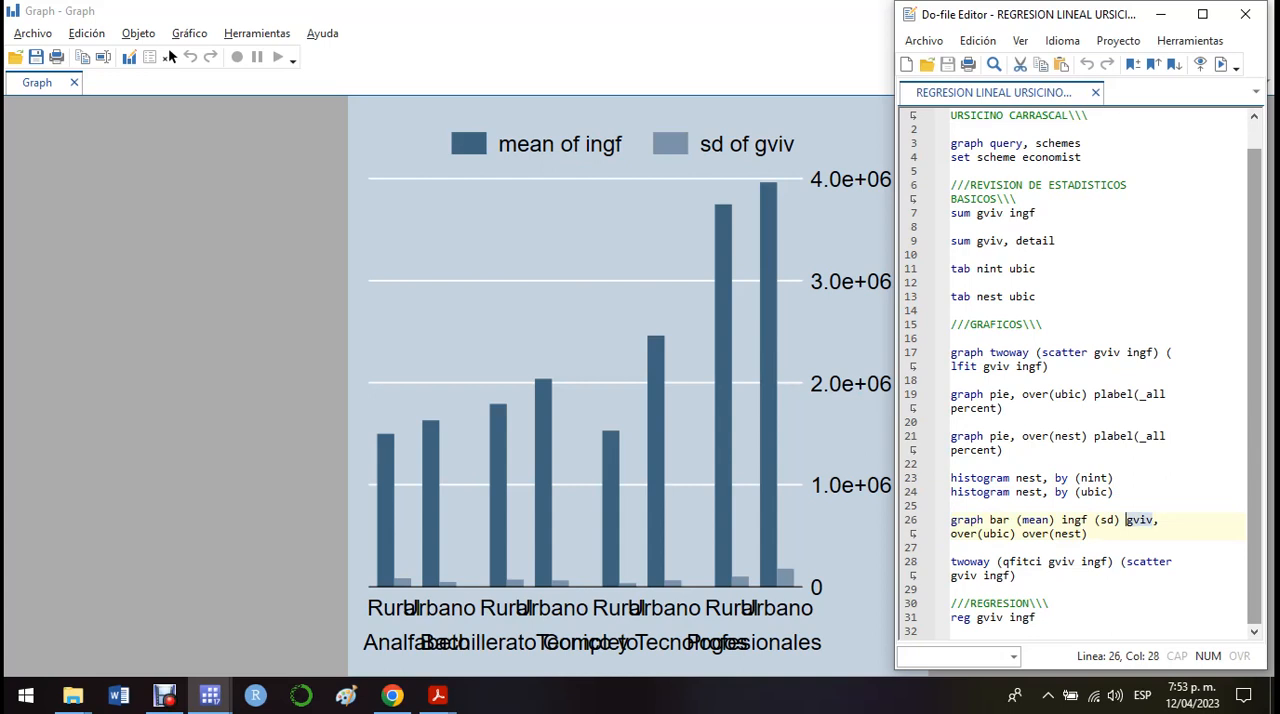
pyautogui.write('ing')
pyautogui.press('Return')
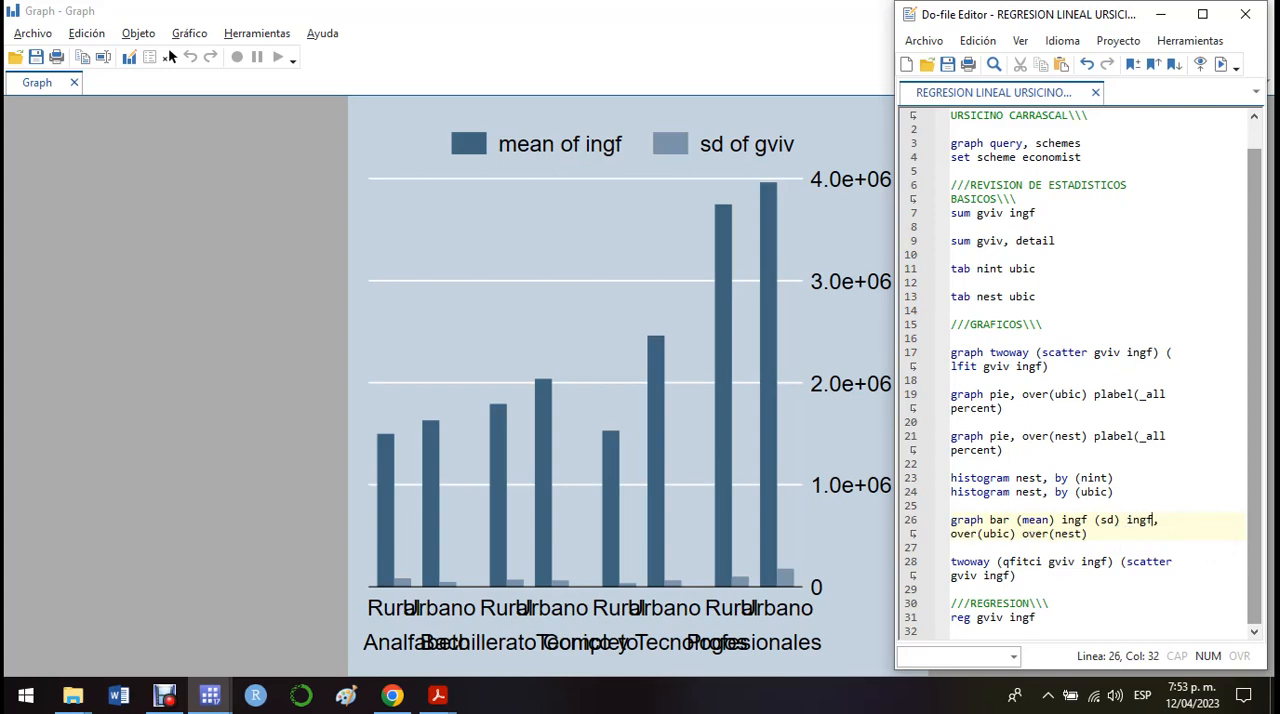
# Step: Run the edited command "graph bar (mean) ingf (sd) ingf, over(ubic) over(nest)" and close the graph after comparing it with the code
pyautogui.click(911, 520)
pyautogui.hotkey('ctrl', 'd')
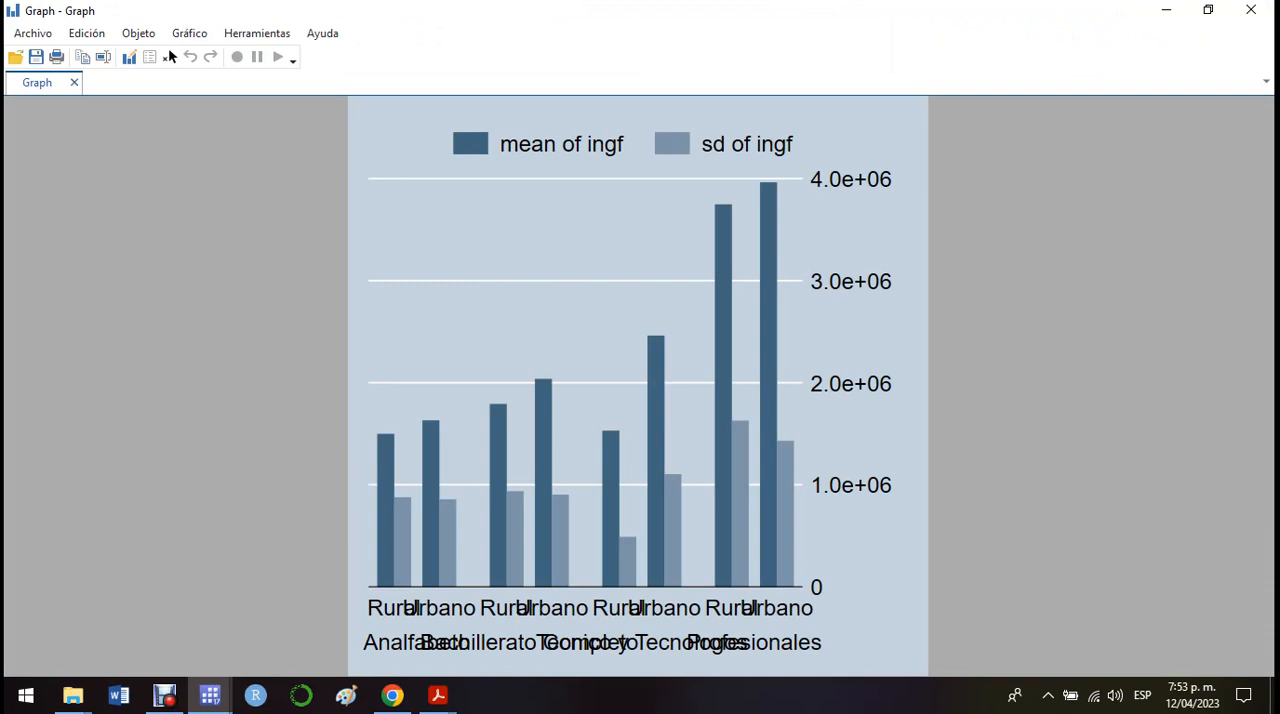
pyautogui.hotkey('alt', 'Tab')
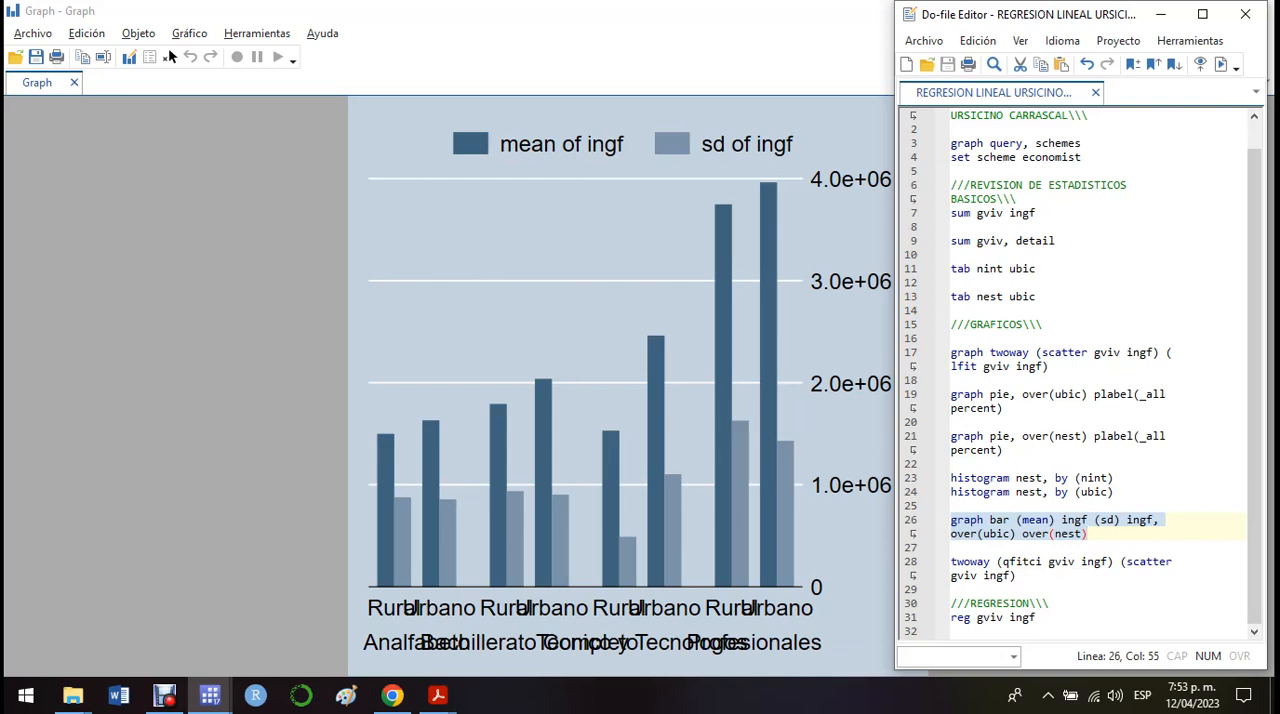
pyautogui.click(780, 40)
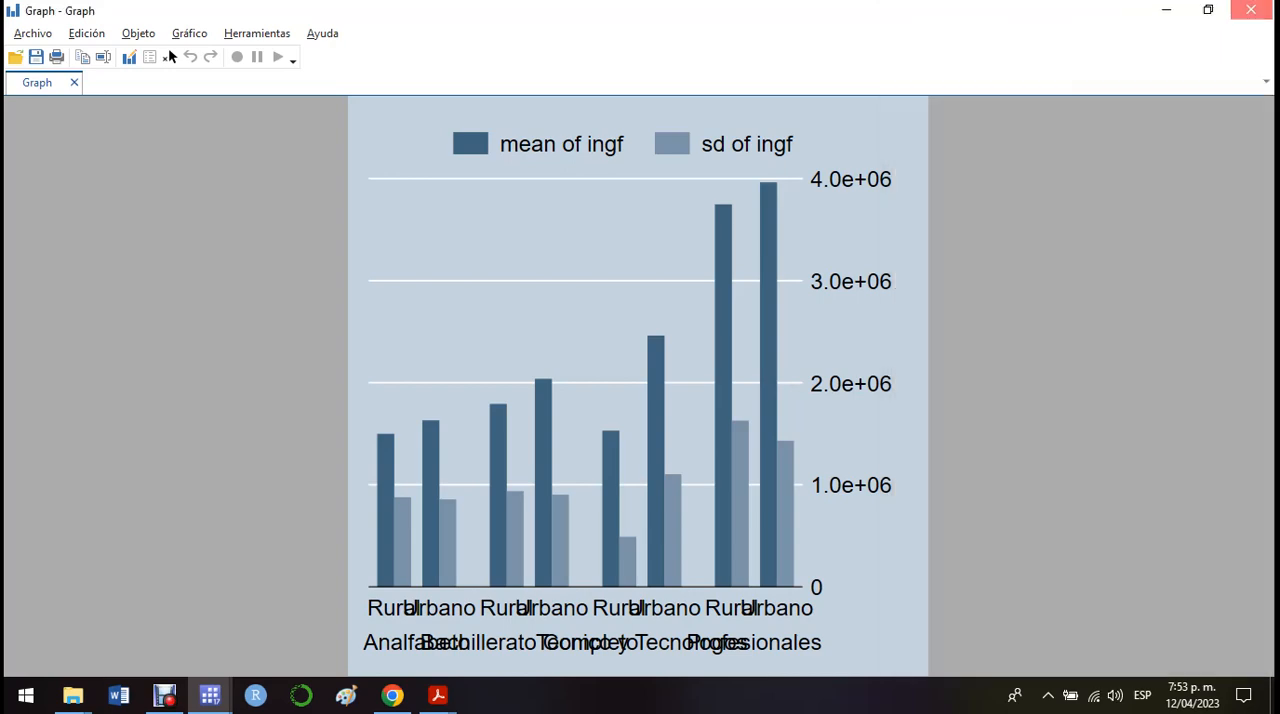
pyautogui.click(1250, 10)
# Step: Run the do-file command "twoway (qfitci gviv ingf) (scatter gviv ingf)" to plot a quadratic fit with confidence band, and close the graph
pyautogui.moveTo(951, 561); pyautogui.dragTo(960, 589)
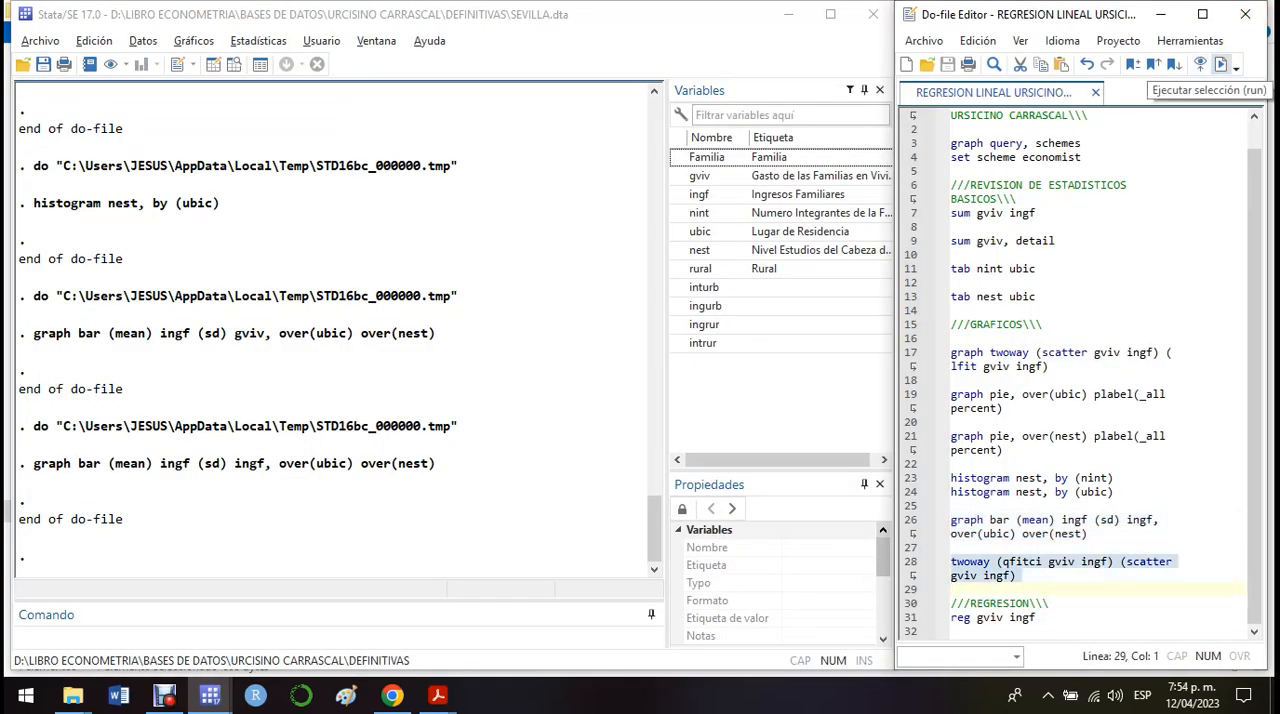
pyautogui.click(1222, 65)
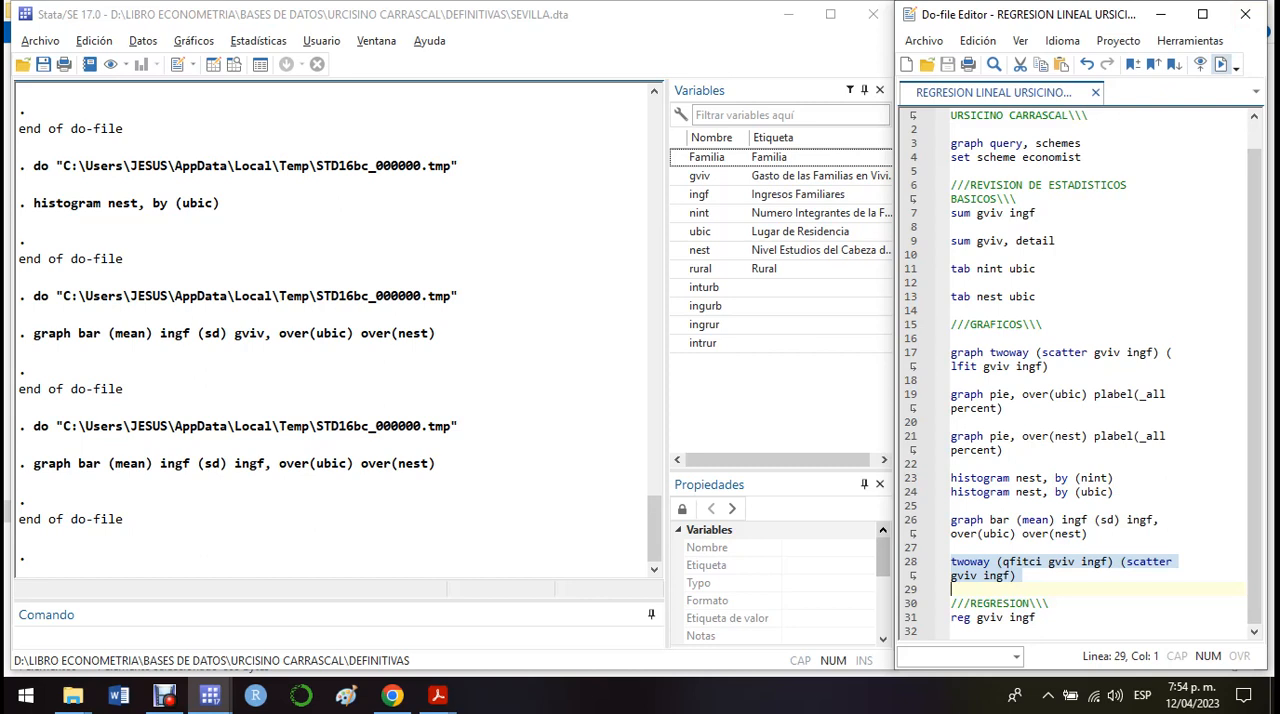
pyautogui.click(1221, 64)
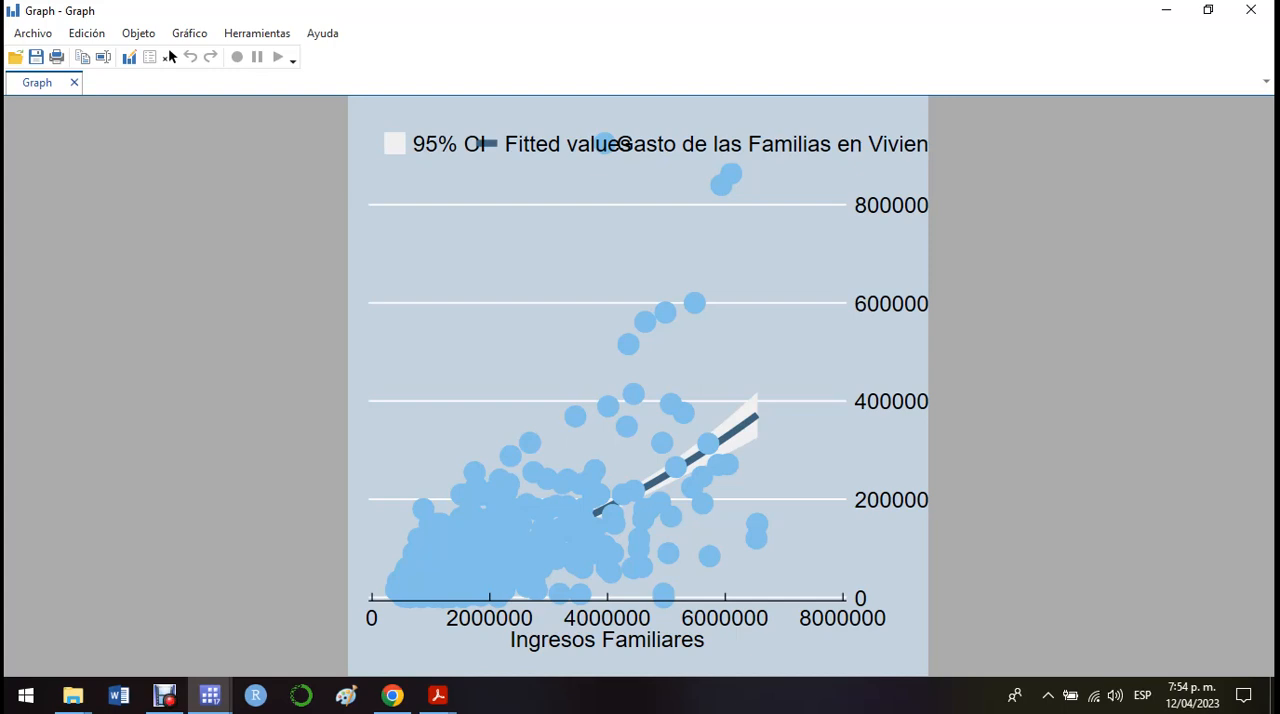
pyautogui.click(1251, 9)
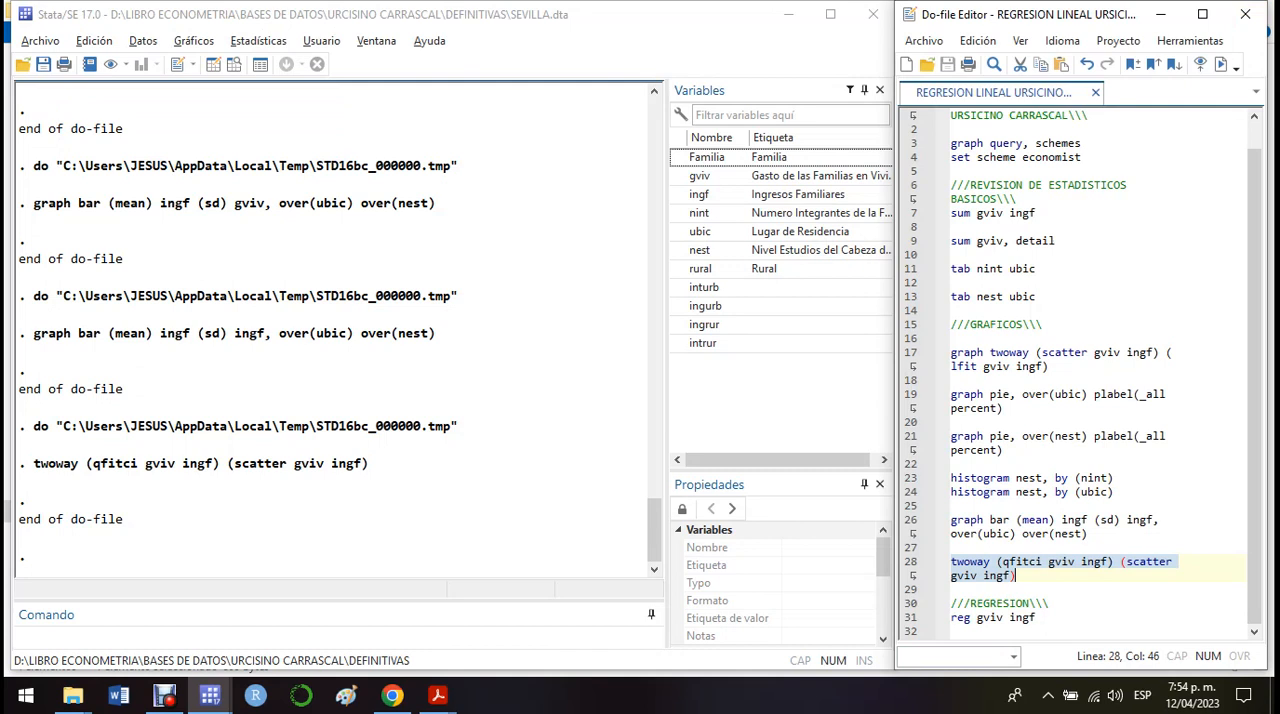
# Step: Run the do-file line "reg gviv ingf" to estimate the simple linear regression of housing expenditure on family income
pyautogui.moveTo(951, 617); pyautogui.dragTo(953, 631)
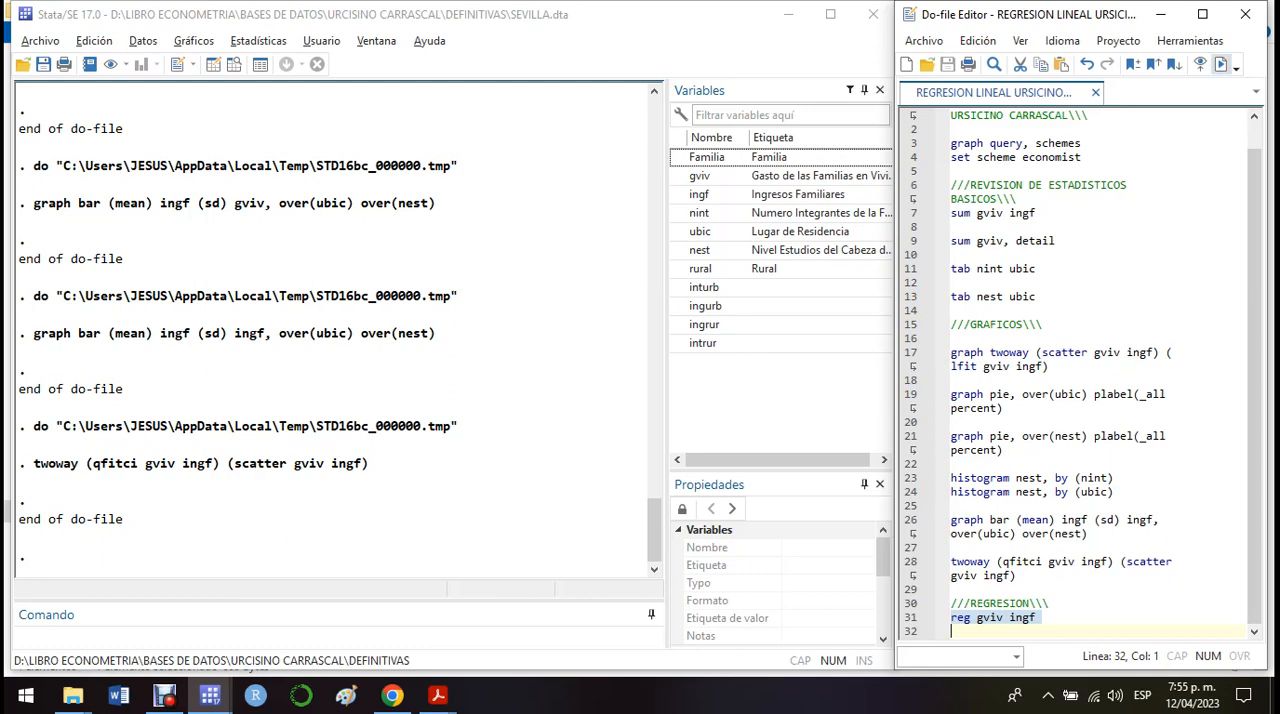
pyautogui.hotkey('ctrl', 'd')
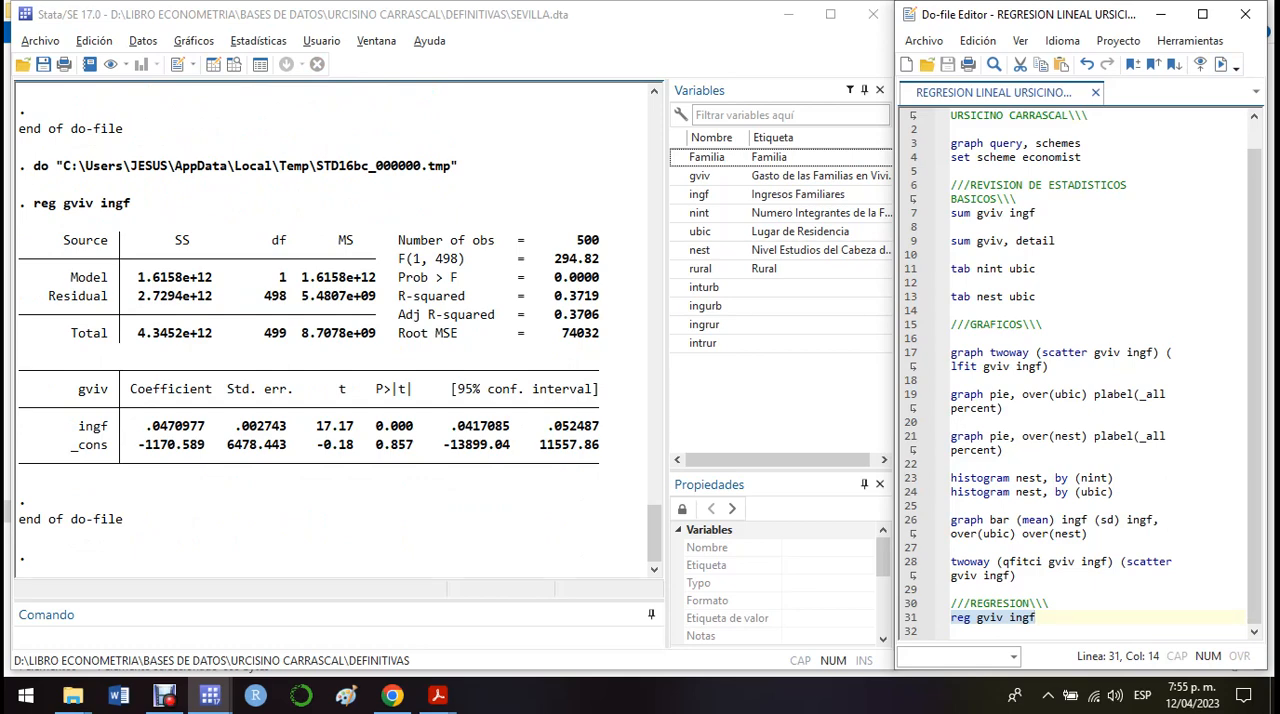
# Step: Examine the regression output's Prob > F, the P>|t| value of ingf and the ingf coefficient
pyautogui.moveTo(600, 278); pyautogui.dragTo(555, 278)
pyautogui.click(557, 279)
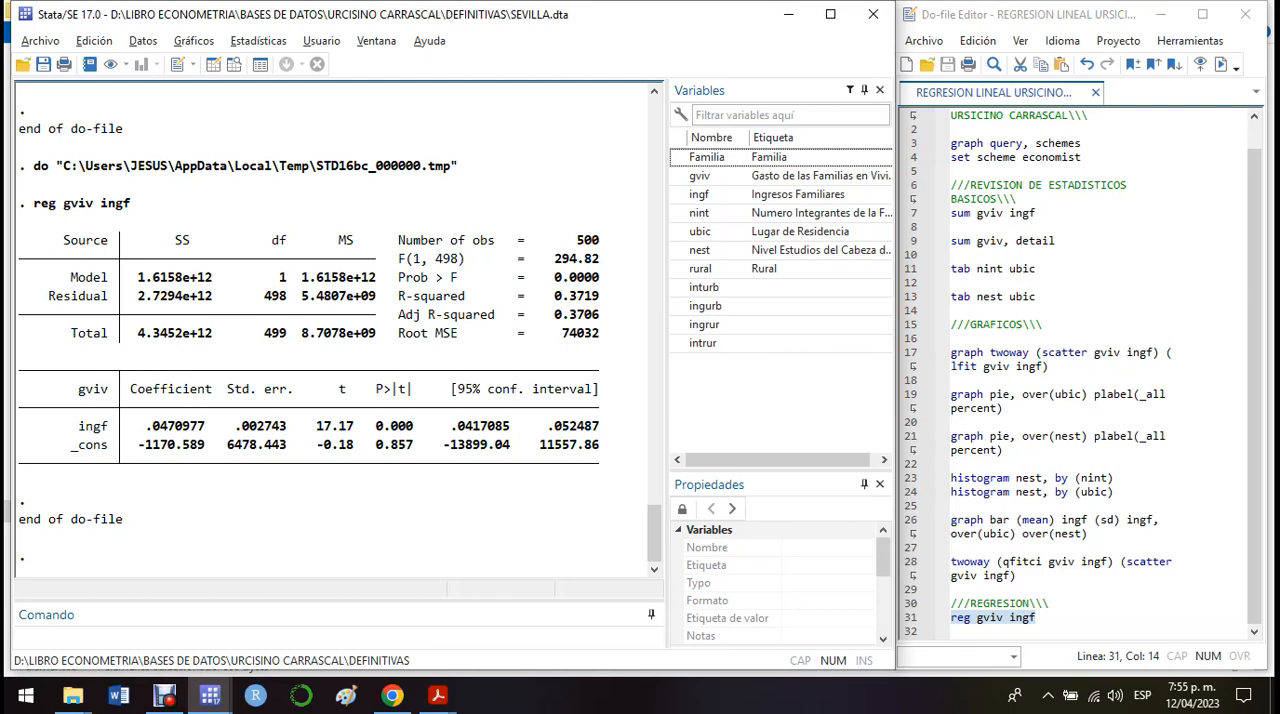
pyautogui.moveTo(600, 278); pyautogui.dragTo(554, 278)
pyautogui.moveTo(416, 426); pyautogui.dragTo(376, 426)
pyautogui.click(386, 428)
pyautogui.moveTo(205, 426); pyautogui.dragTo(146, 426)
pyautogui.click(148, 427)
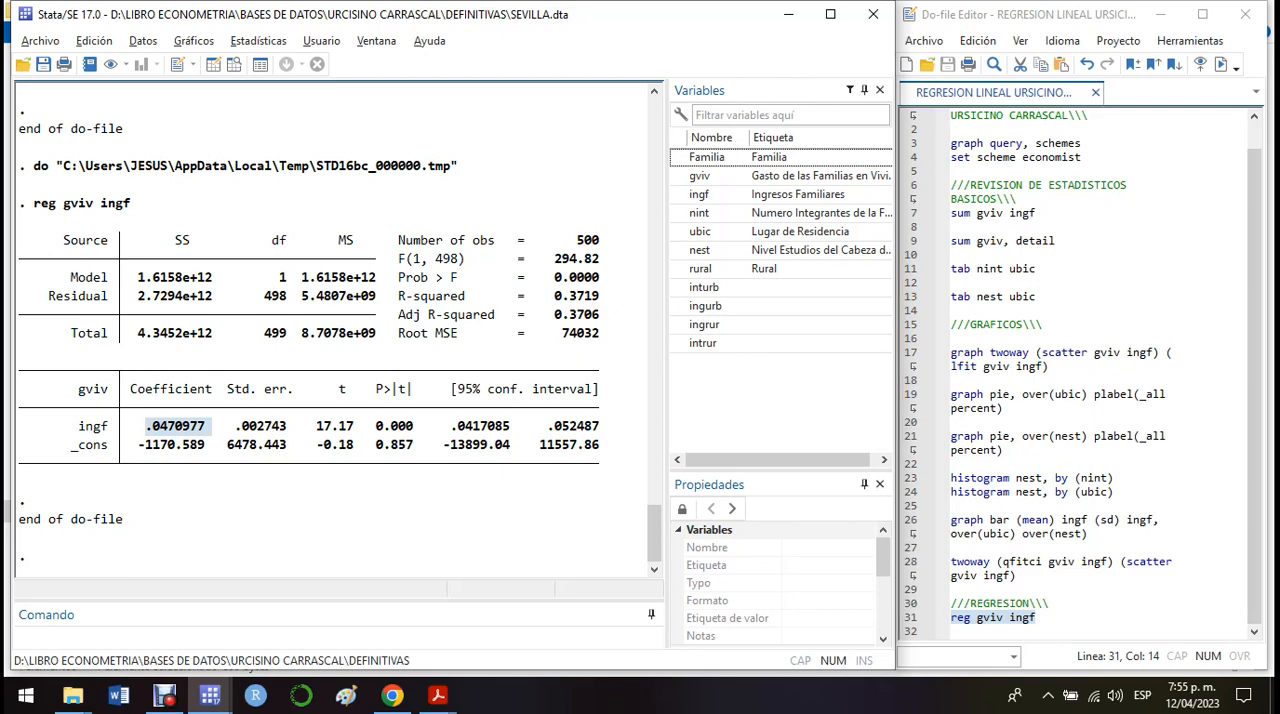
pyautogui.click(209, 427)
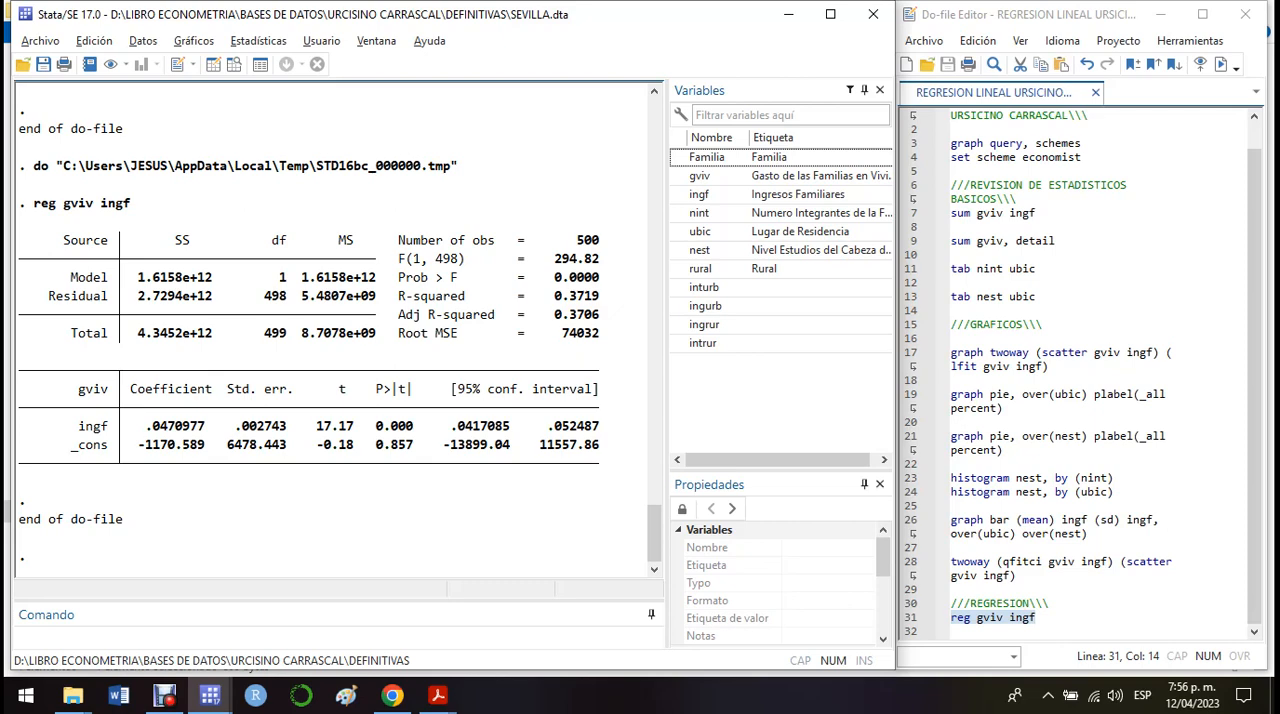
# Step: Add the line "reg gviv ingf if ubic==1" below the existing regression command in the do-file
pyautogui.click(1042, 617)
pyautogui.press('Return')
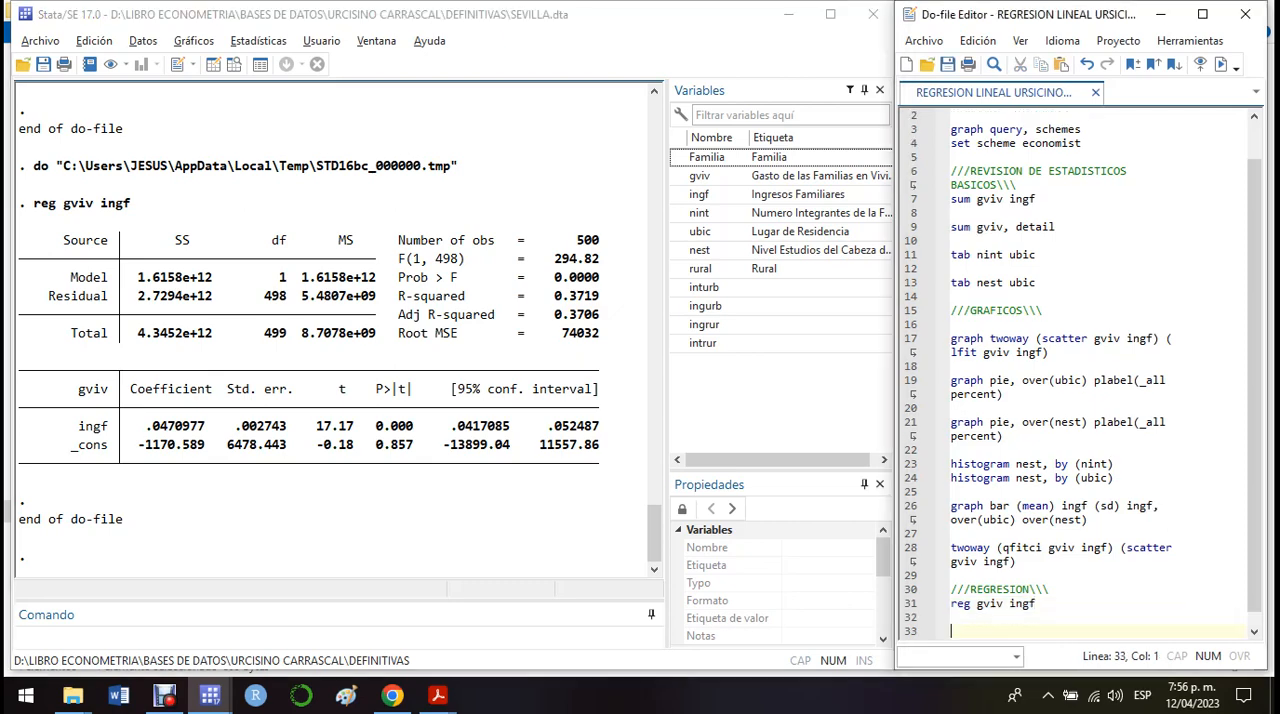
pyautogui.write('reg ')
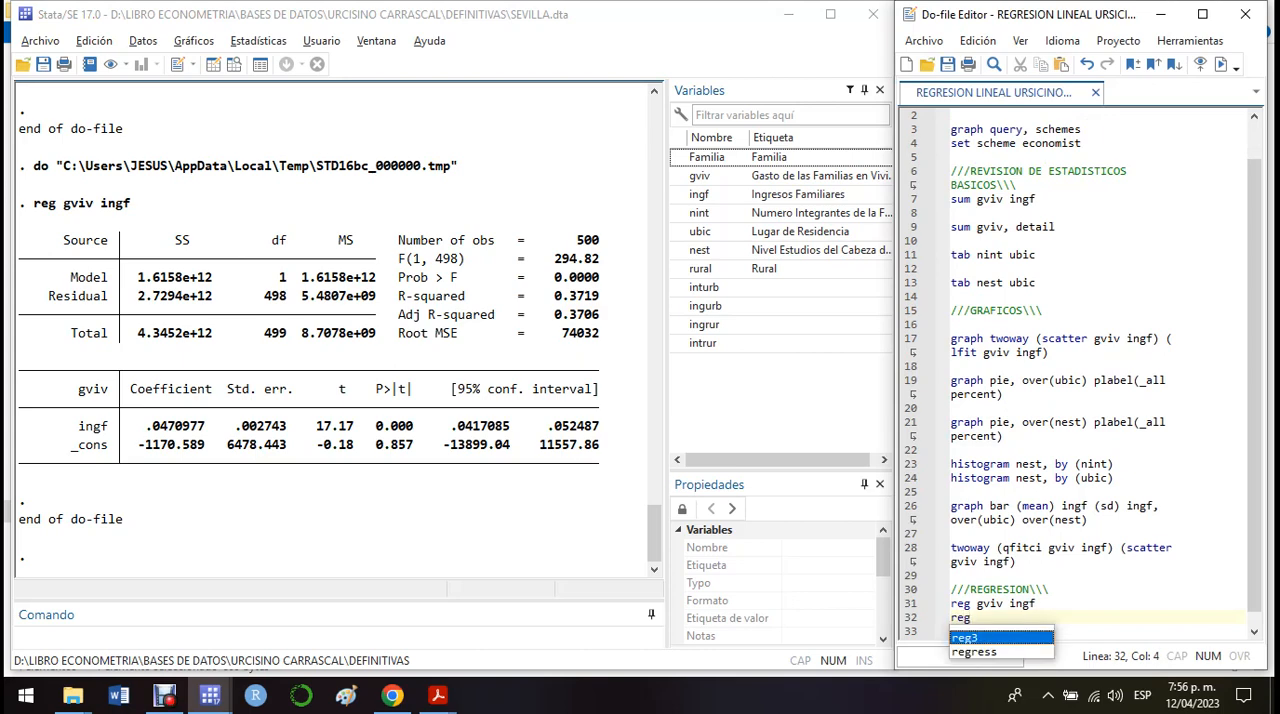
pyautogui.write('g')
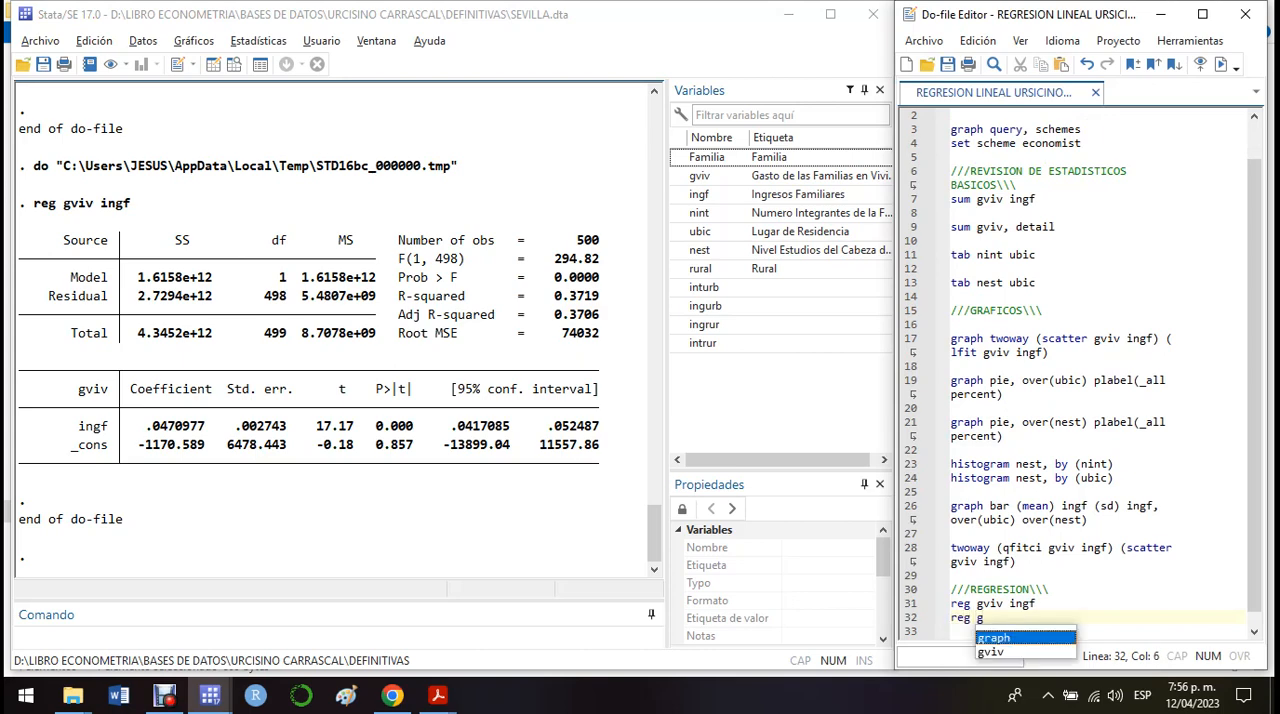
pyautogui.write('viv ')
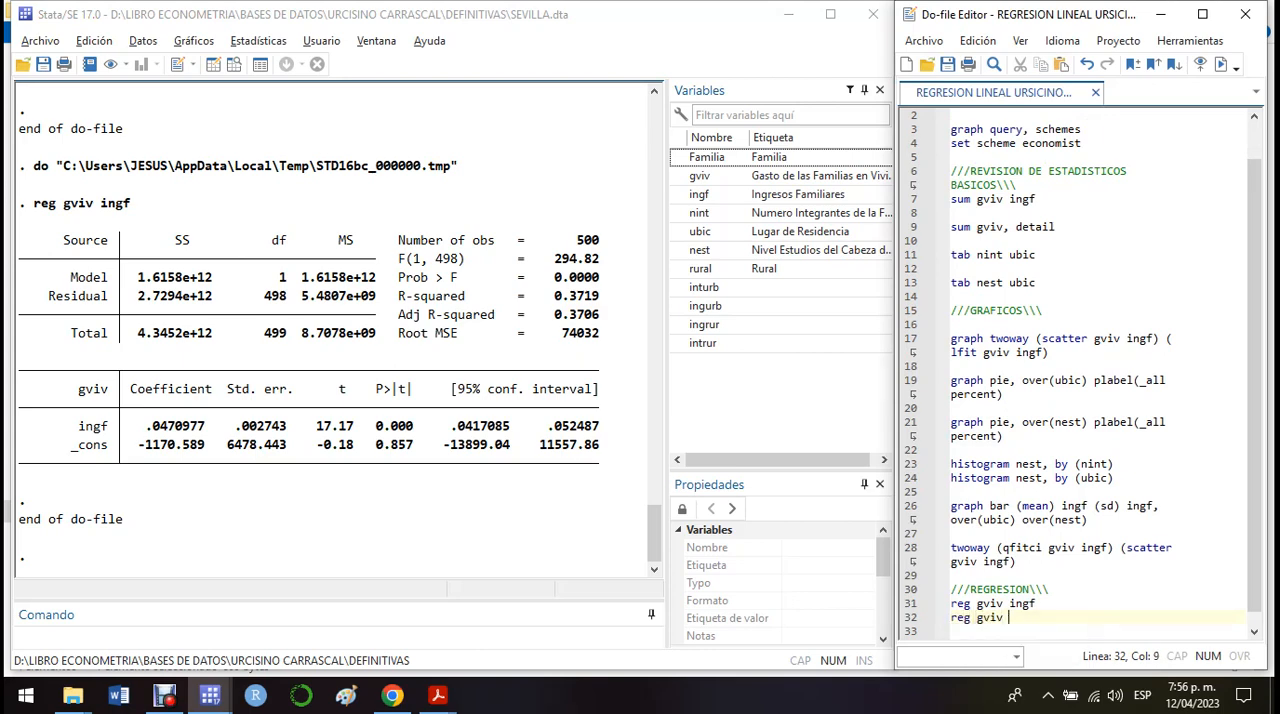
pyautogui.write('ingf')
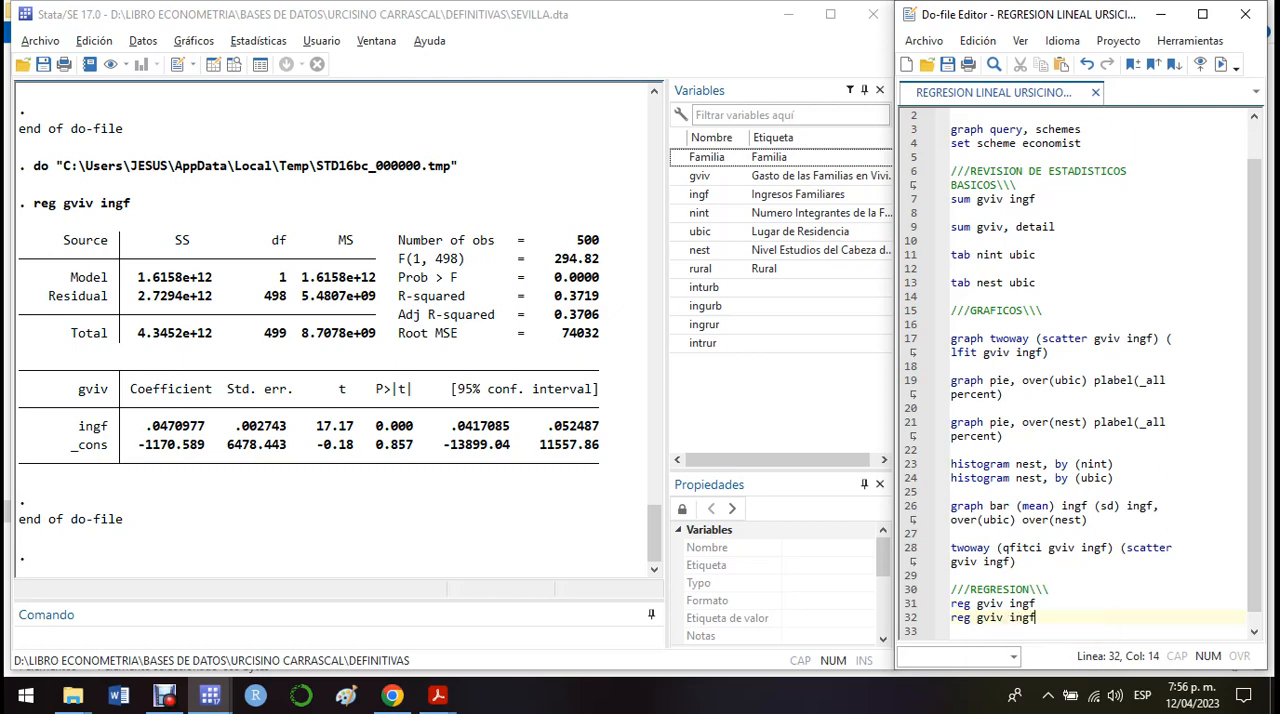
pyautogui.write(' if ubic ==')
pyautogui.press('BackSpace')
pyautogui.press('End')
pyautogui.write('1')
pyautogui.press('Return')
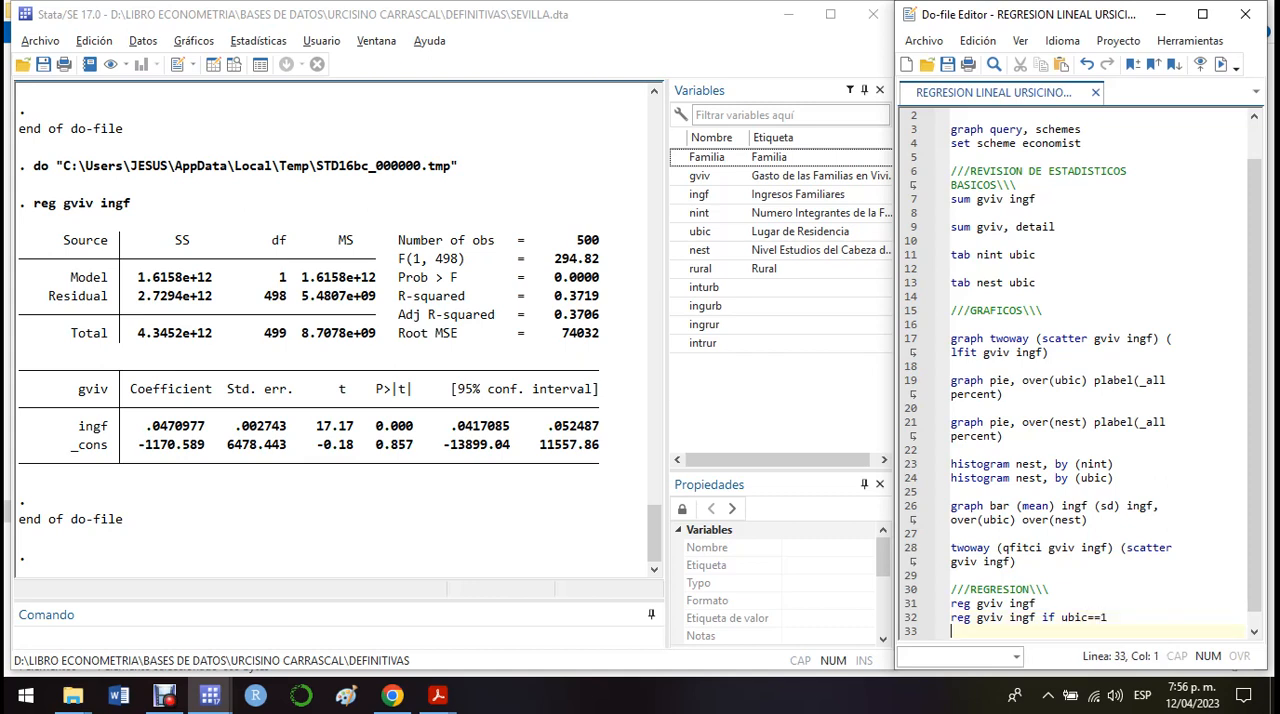
# Step: Run the do-file line "reg gviv ingf if ubic==1" and tabulate place of residence with the command "tab ubi"
pyautogui.hotkey('shift', 'Up')
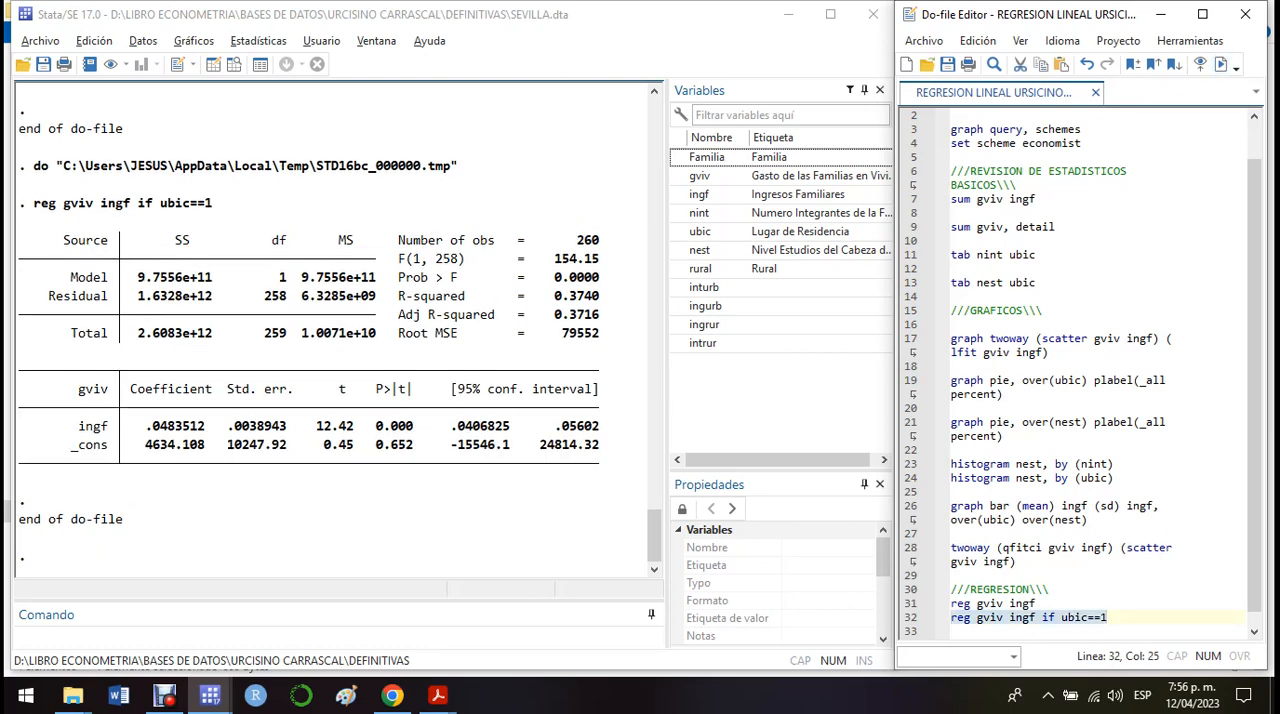
pyautogui.click(200, 635)
pyautogui.write('ta')
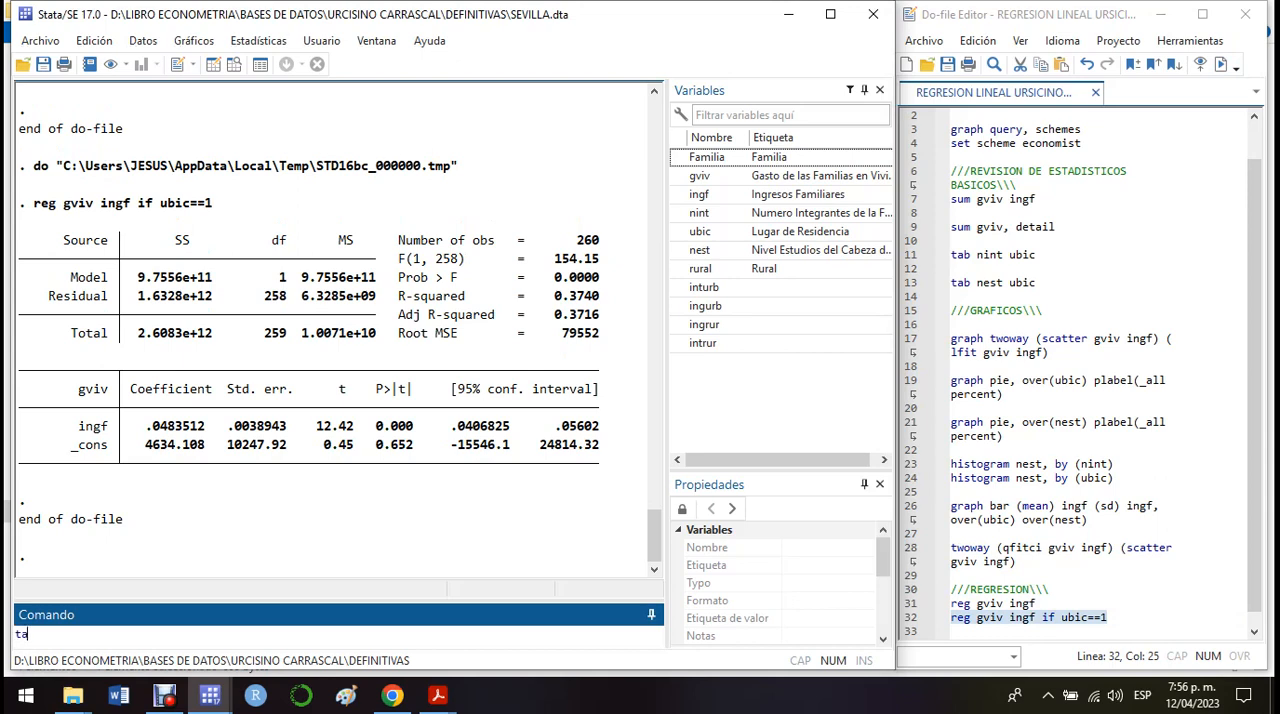
pyautogui.write('b ubi')
pyautogui.press('Return')
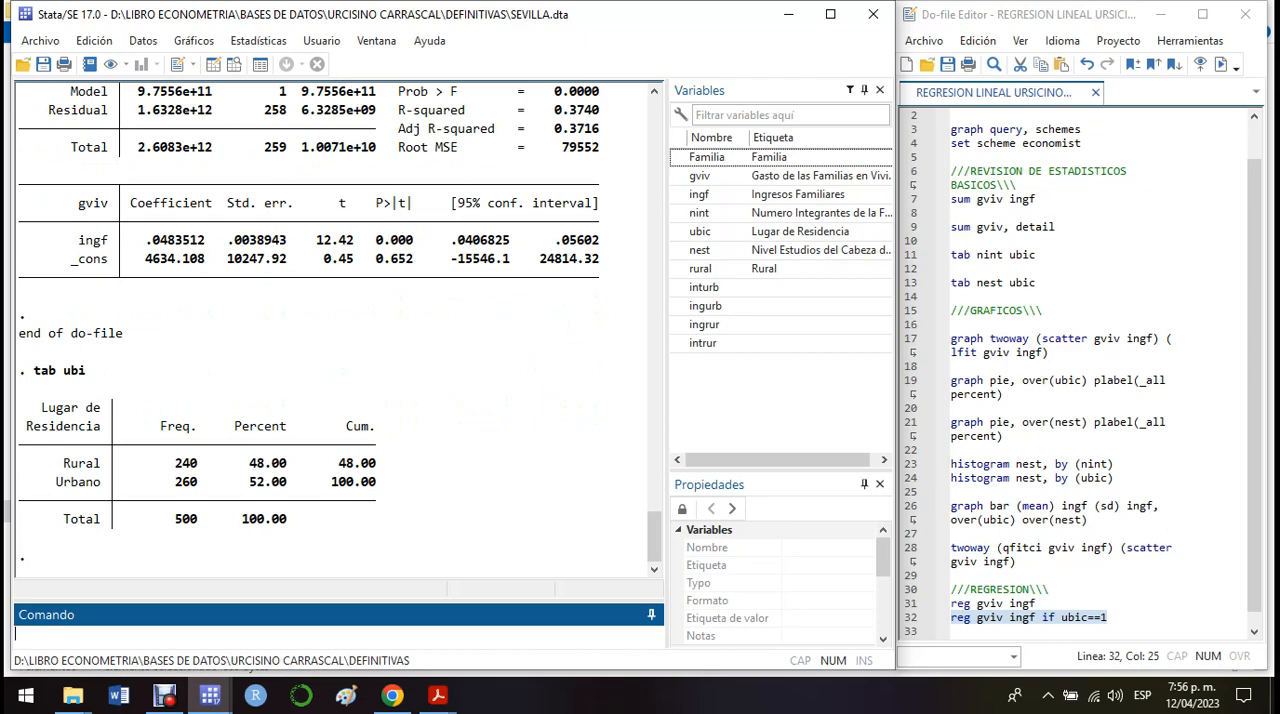
# Step: Compare the regression output for ubic==1 with the overall regression and review the place-of-residence table in the results
pyautogui.scroll(2, 335, 330)
pyautogui.scroll(10, 335, 330)
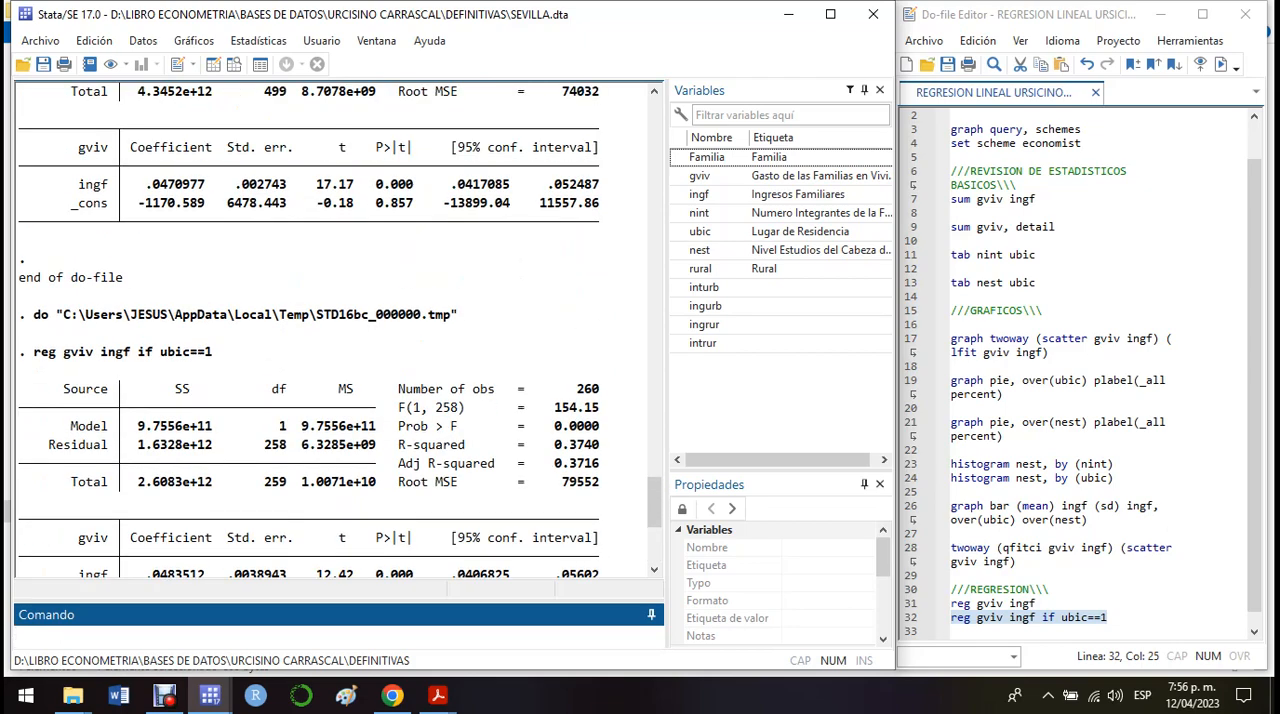
pyautogui.scroll(-5, 335, 330)
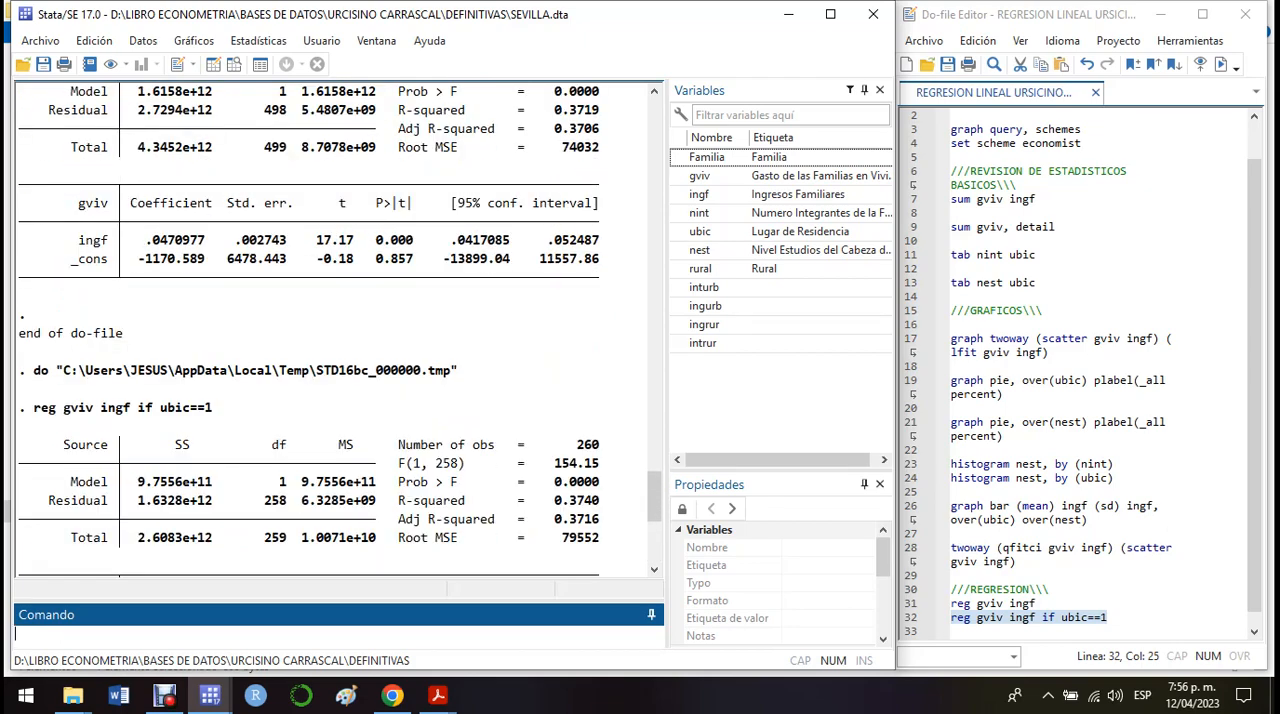
pyautogui.scroll(-3, 335, 330)
pyautogui.scroll(6, 335, 330)
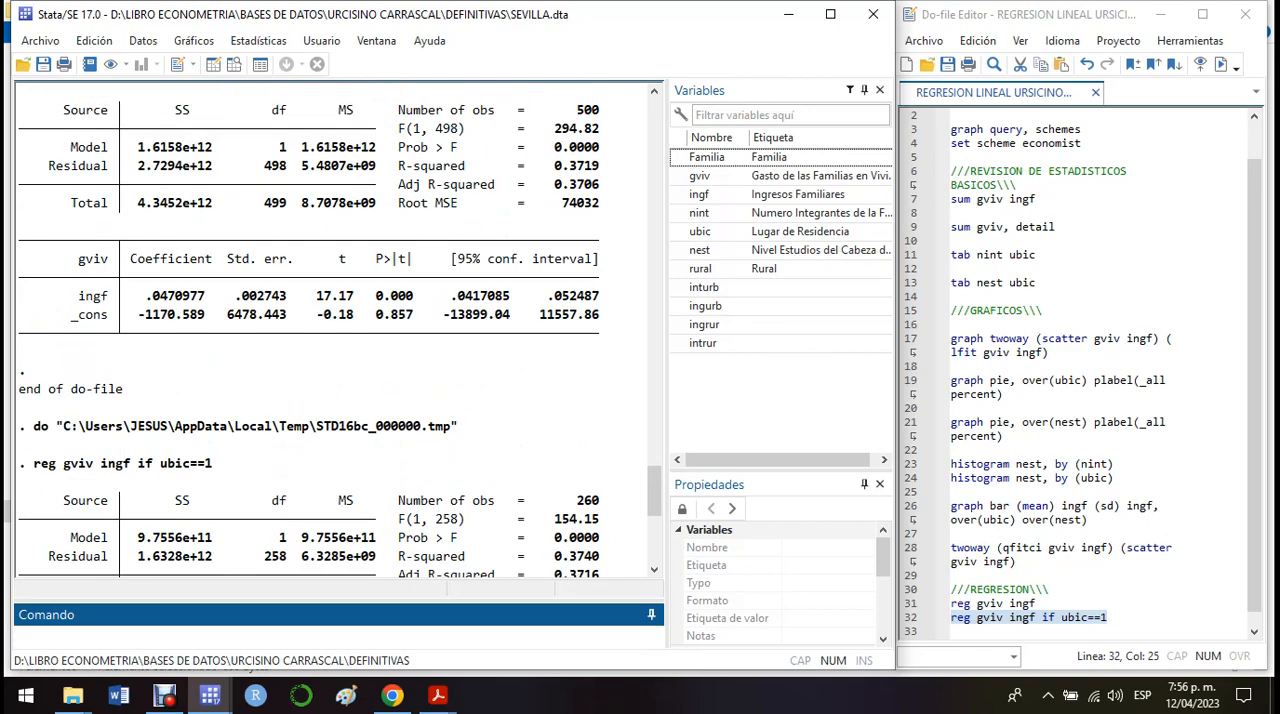
pyautogui.scroll(-6, 335, 330)
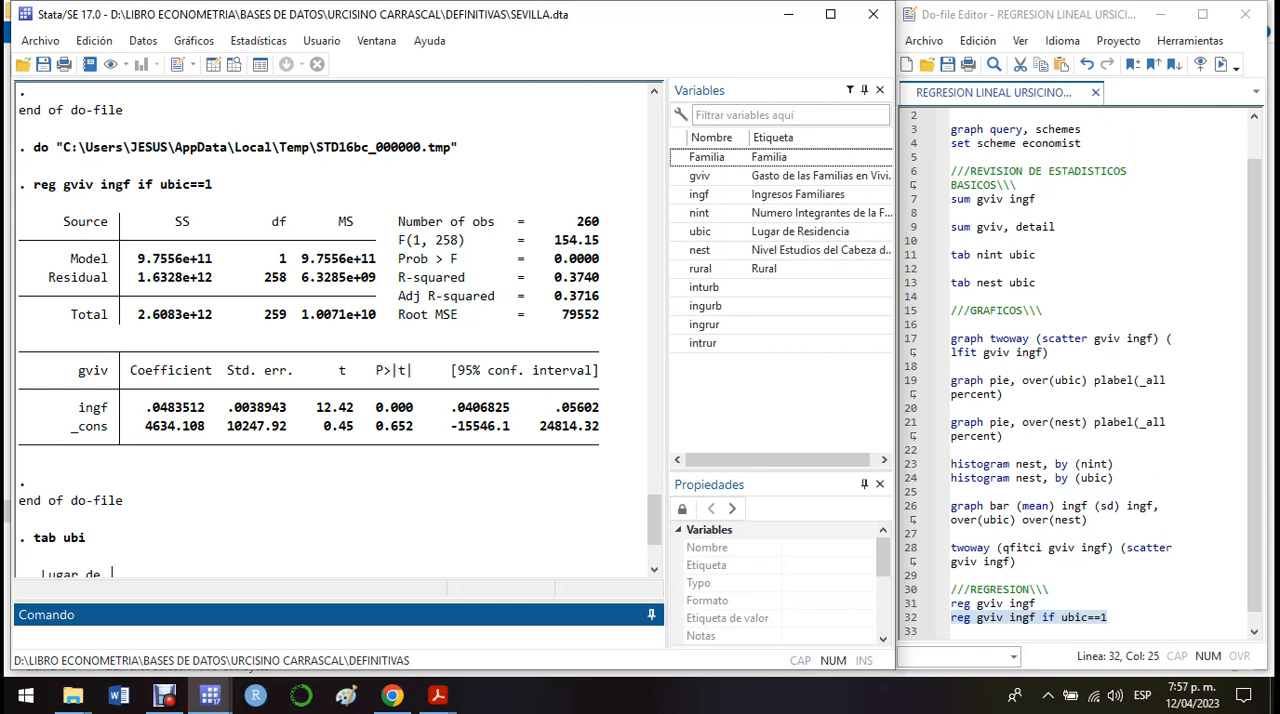
pyautogui.scroll(5, 330, 330)
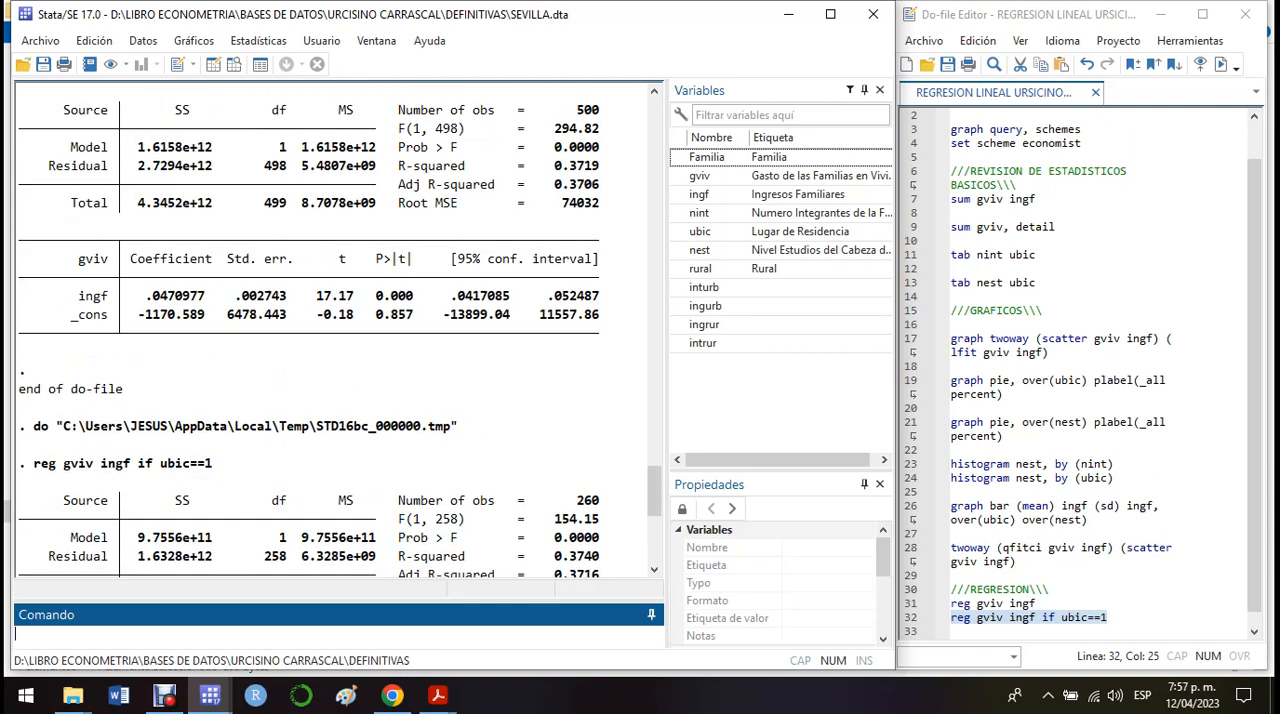
pyautogui.write('tab ubi')
pyautogui.press('Return')
# Step: Duplicate the "reg gviv ingf if ubic==1" line below itself in the do-file, changing the copy's condition to ubic==2
pyautogui.click(1110, 618)
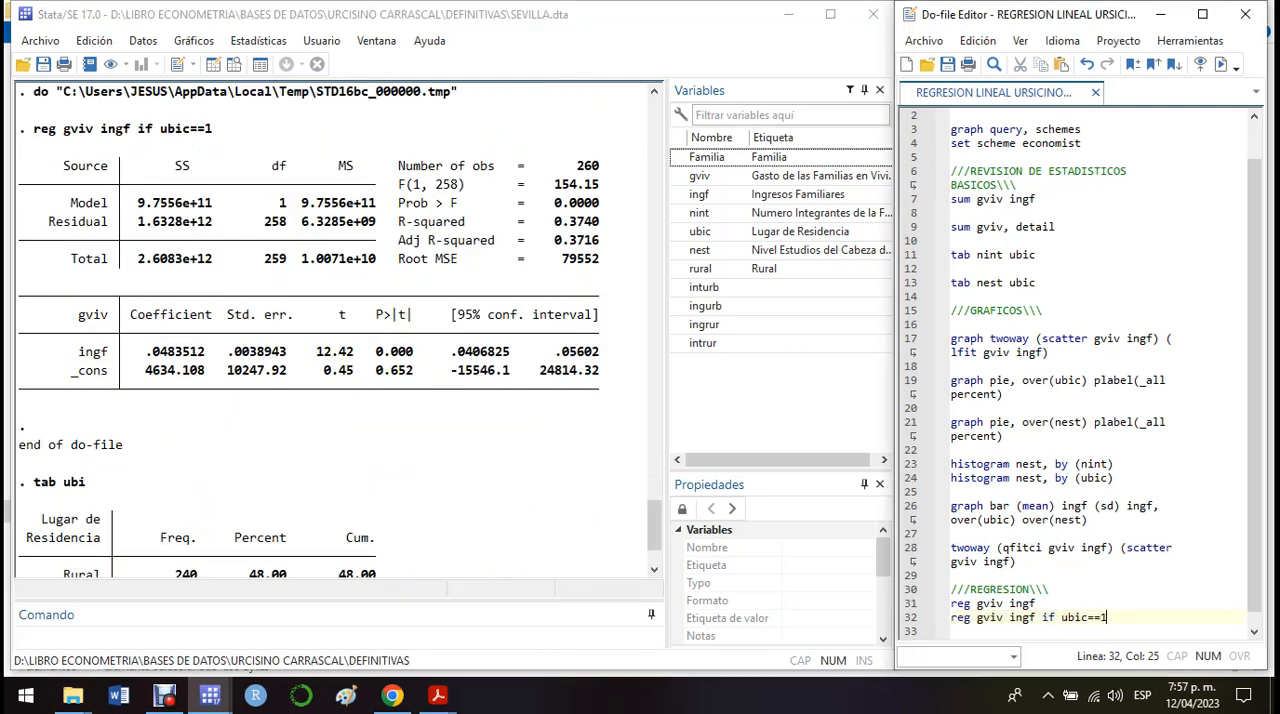
pyautogui.press('BackSpace')
pyautogui.write('1')
pyautogui.hotkey('shift', 'Home')
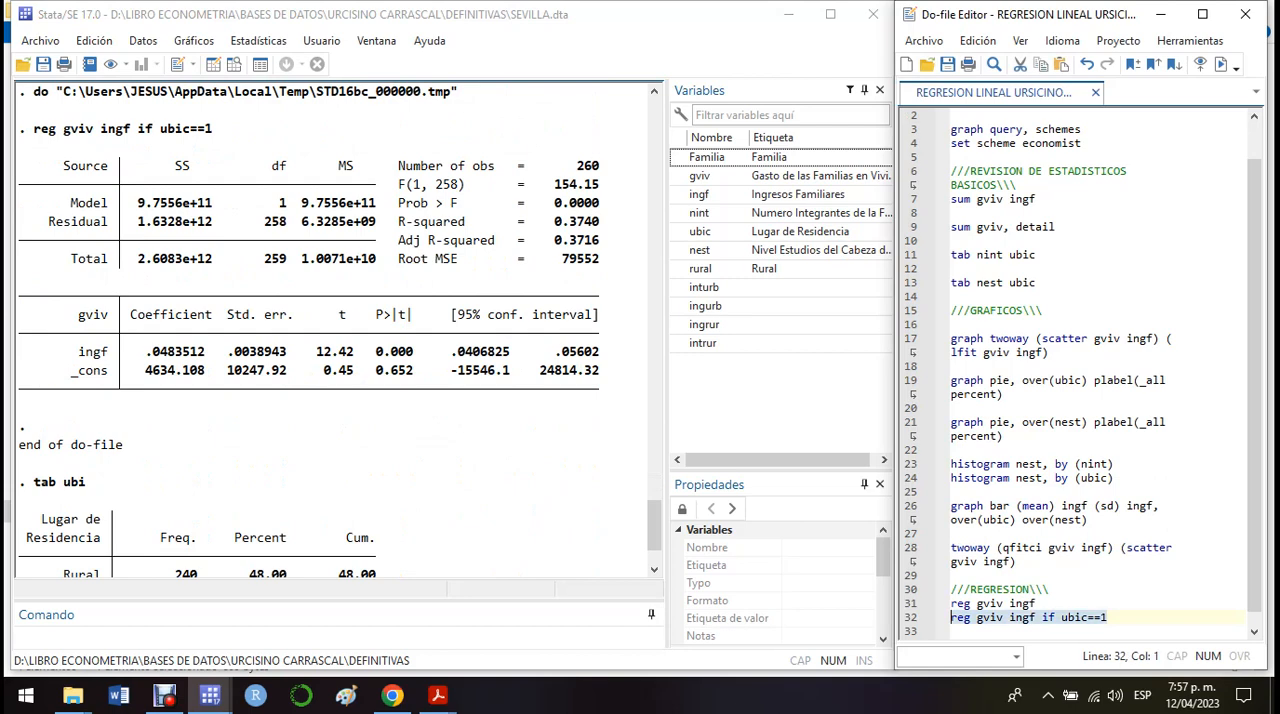
pyautogui.hotkey('ctrl', 'c')
pyautogui.press('End')
pyautogui.press('Return')
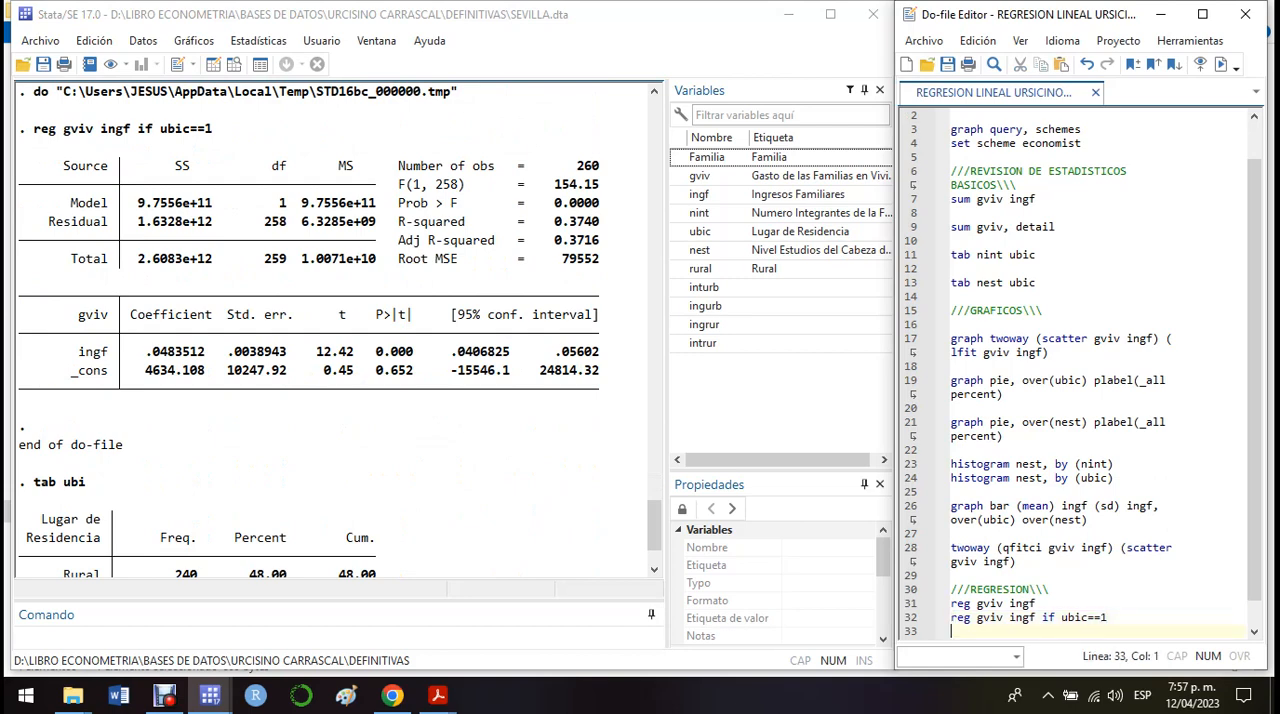
pyautogui.hotkey('ctrl', 'v')
pyautogui.press('BackSpace')
pyautogui.write('2')
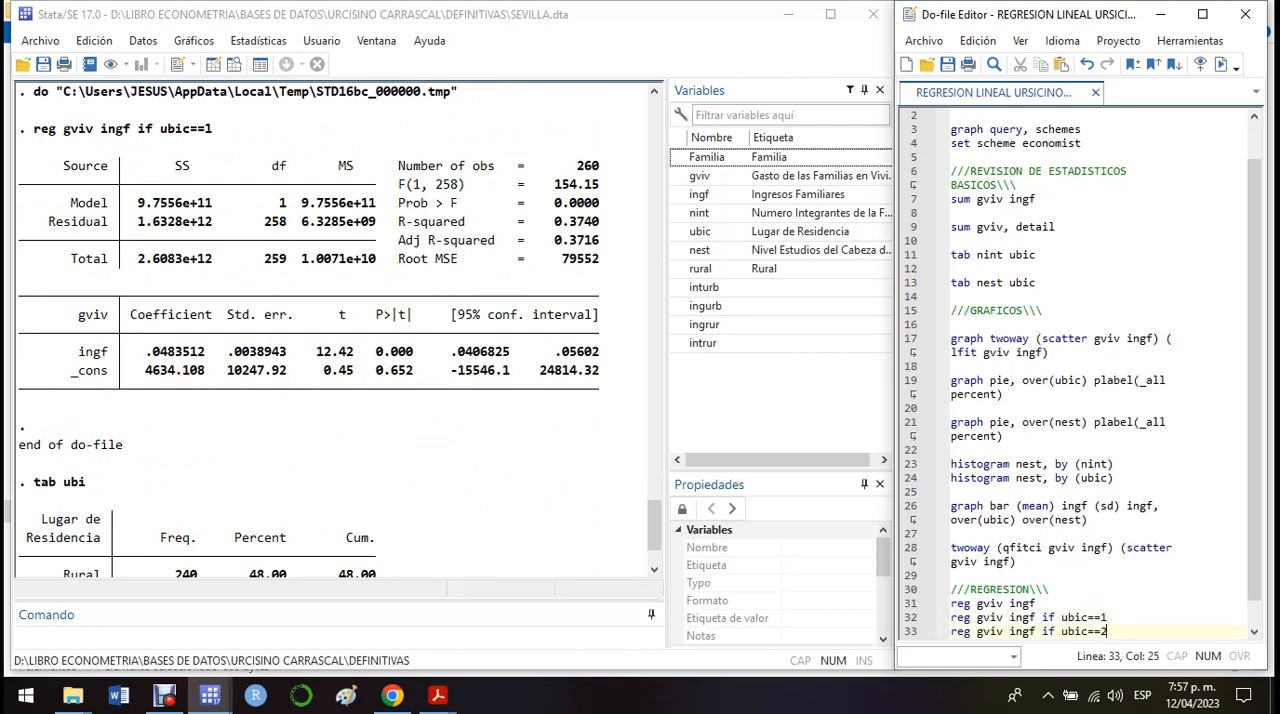
# Step: Try running the do-file line "reg gviv ingf if ubic==2"
pyautogui.press('Home')
pyautogui.hotkey('shift', 'Down')
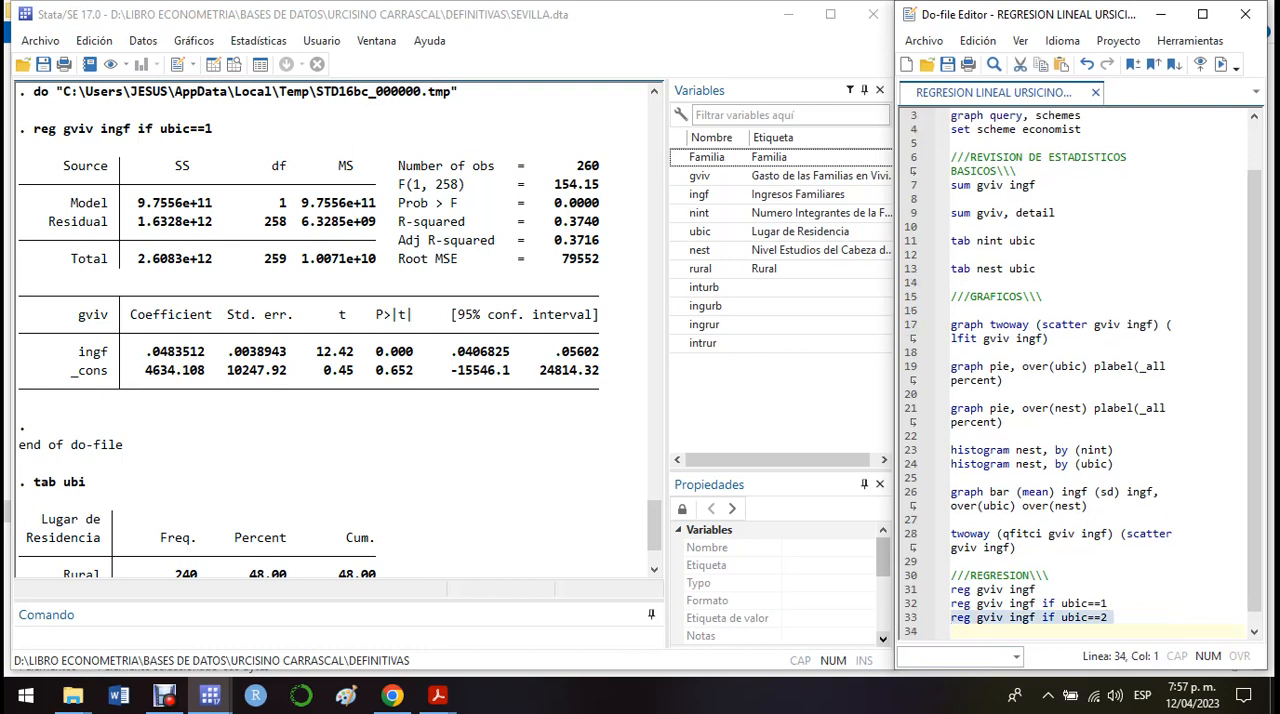
pyautogui.hotkey('ctrl', 'd')
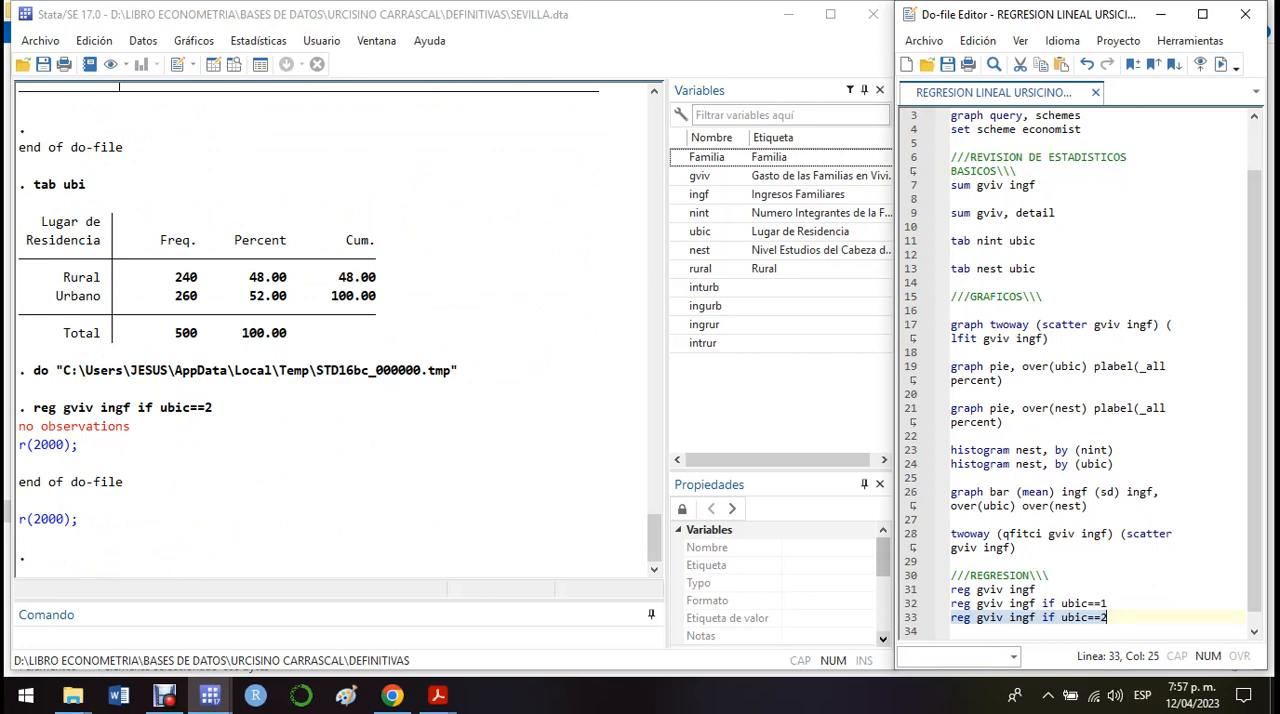
# Step: Change the last regression line's condition to ubic==0 and run "reg gviv ingf if ubic==0"
pyautogui.press('Right')
pyautogui.press('BackSpace')
pyautogui.write('0')
pyautogui.hotkey('shift', 'Home')
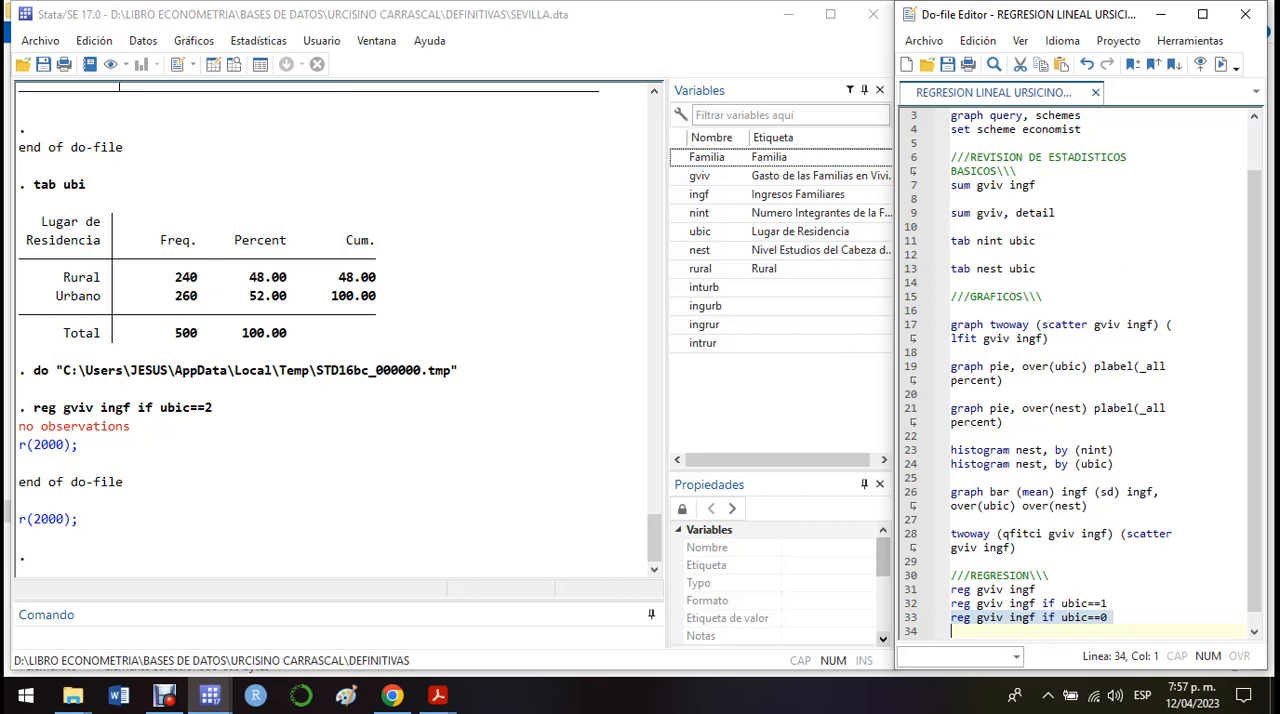
pyautogui.click(1221, 64)
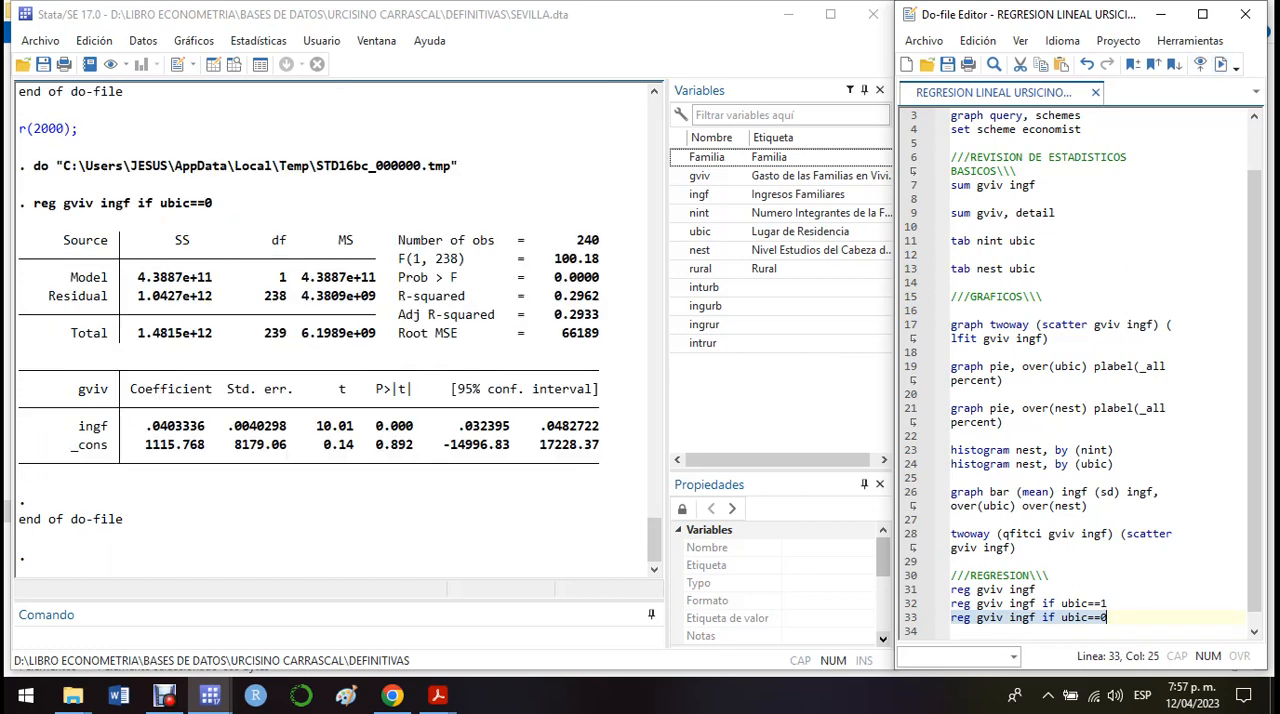
# Step: Highlight the ingf coefficient in the ubic==0 regression output and save the do-file
pyautogui.moveTo(145, 426); pyautogui.dragTo(205, 426)
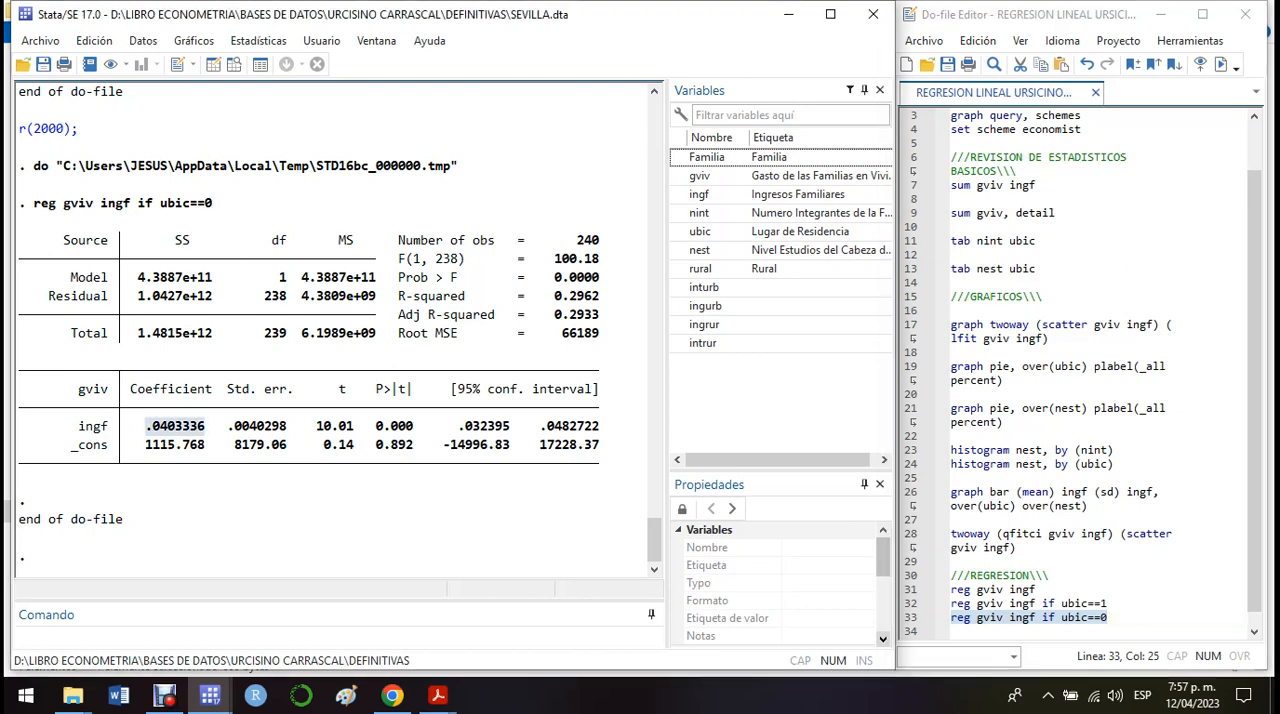
pyautogui.click(947, 64)
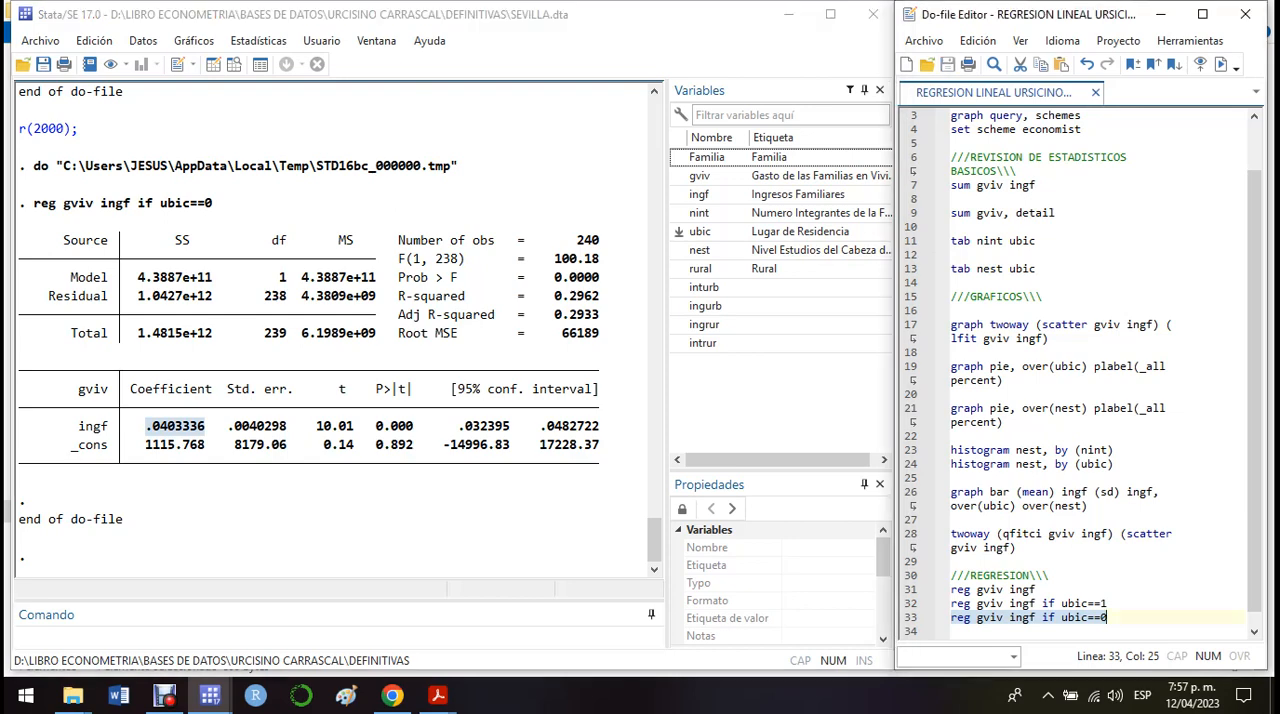
pyautogui.click(1110, 618)
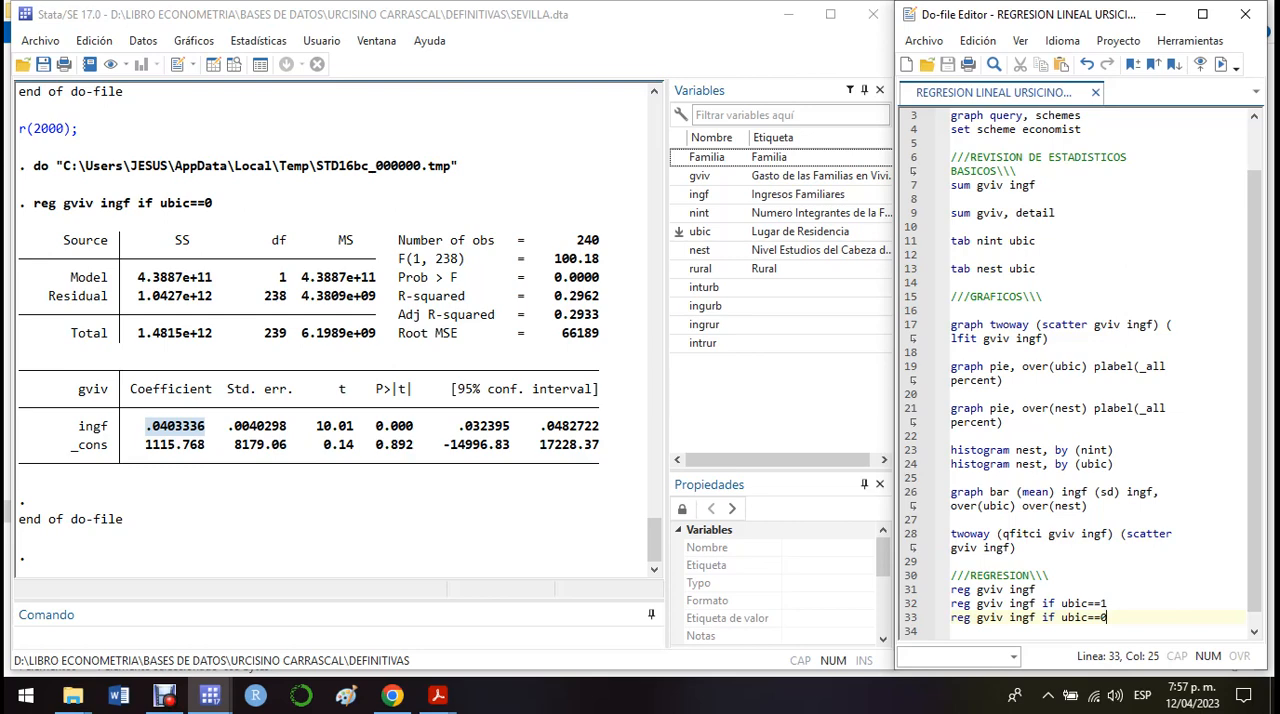
pyautogui.click(1016, 590)
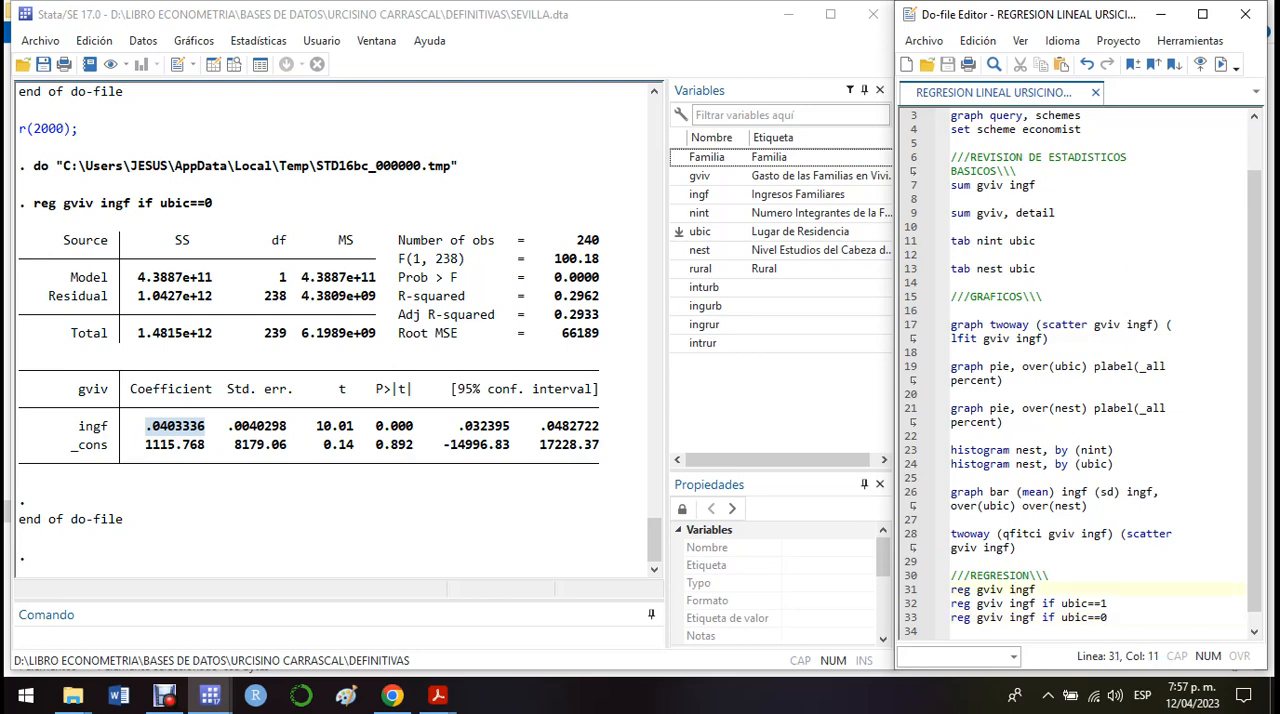
pyautogui.moveTo(1108, 617); pyautogui.dragTo(955, 603)
pyautogui.click(1110, 617)
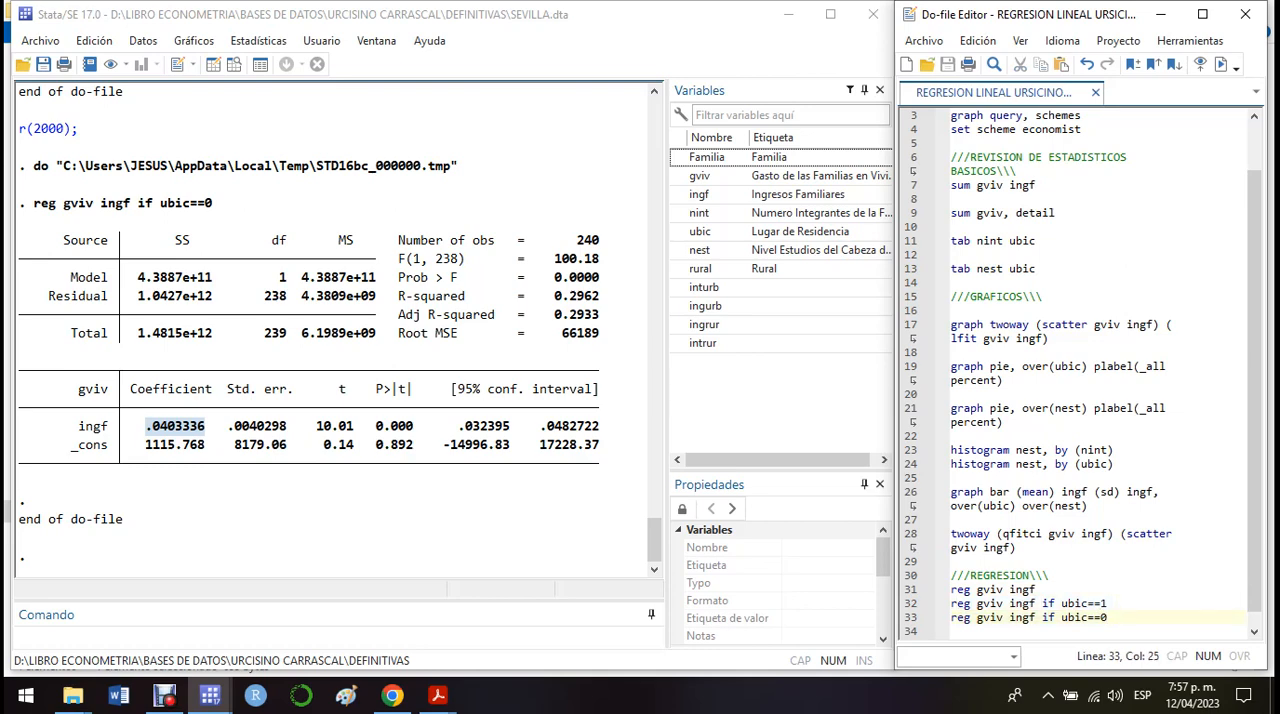